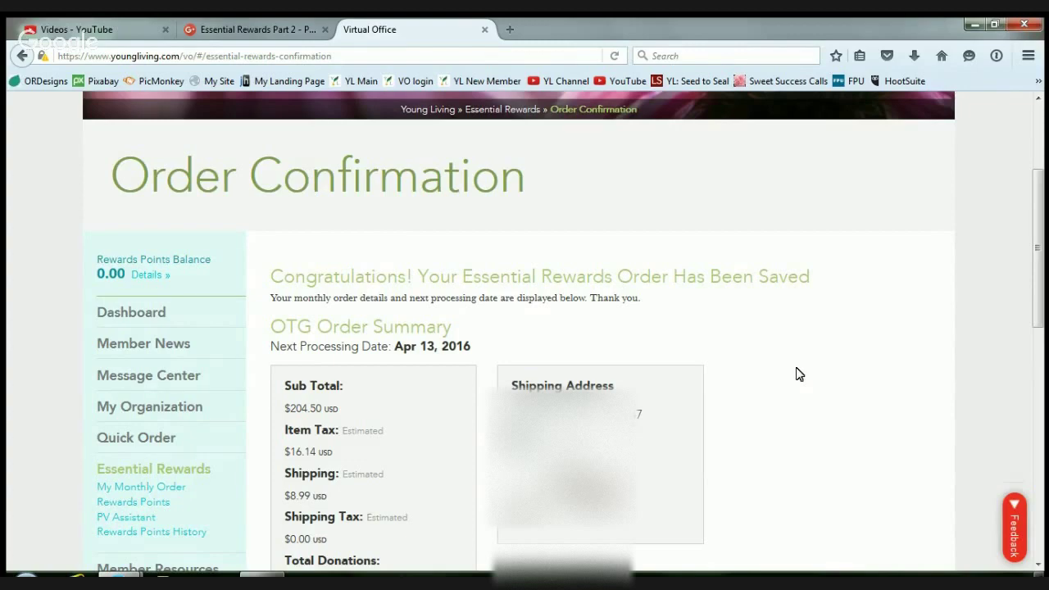
- Review the saved order's confirmation and return to the Essential Rewards summary
scroll(799, 374, "up", 3)
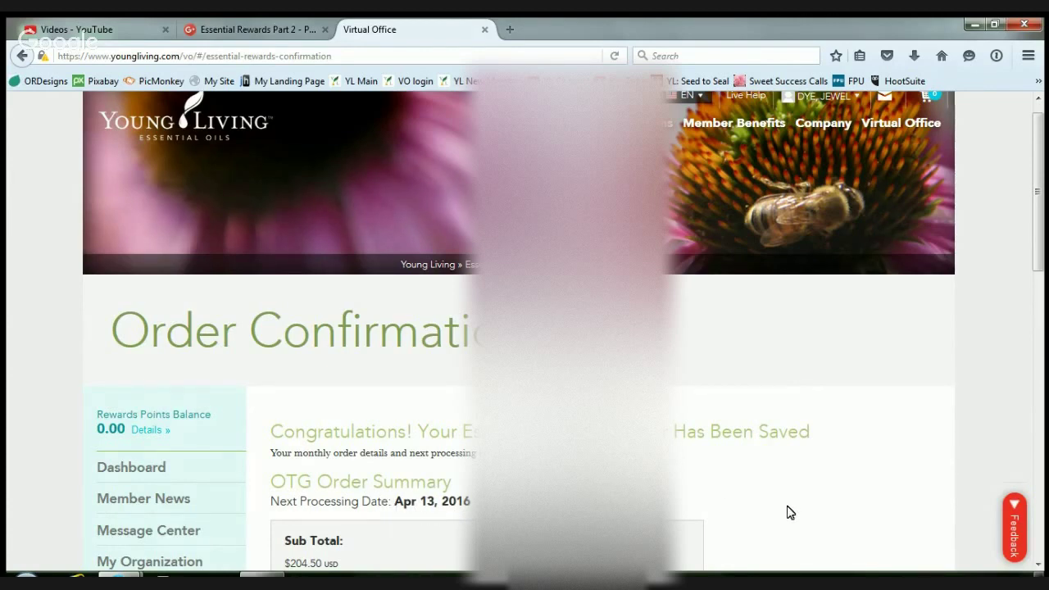
scroll(468, 452, "down", 3)
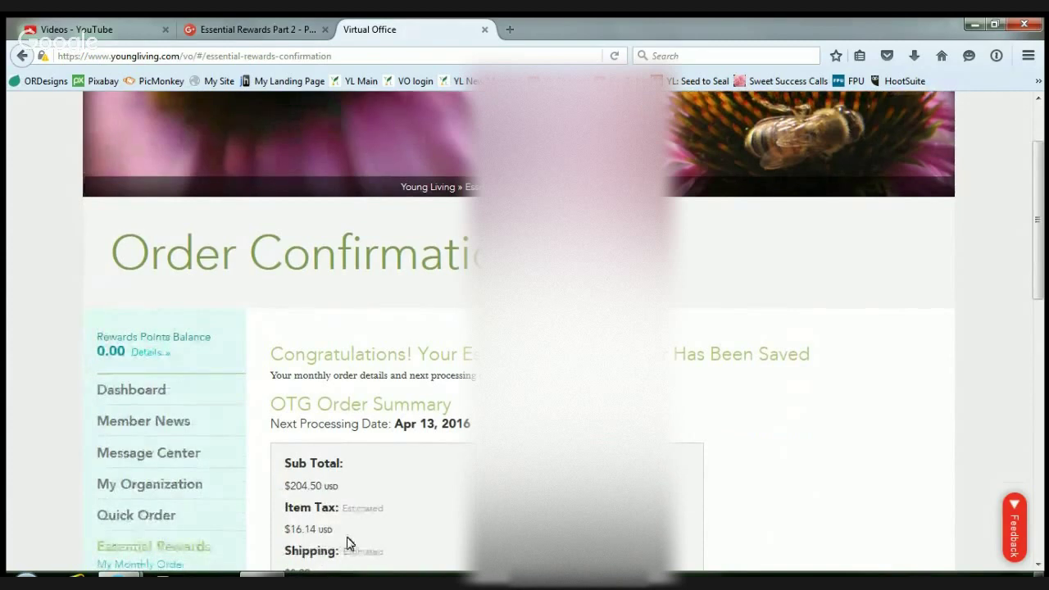
scroll(318, 483, "down", 3)
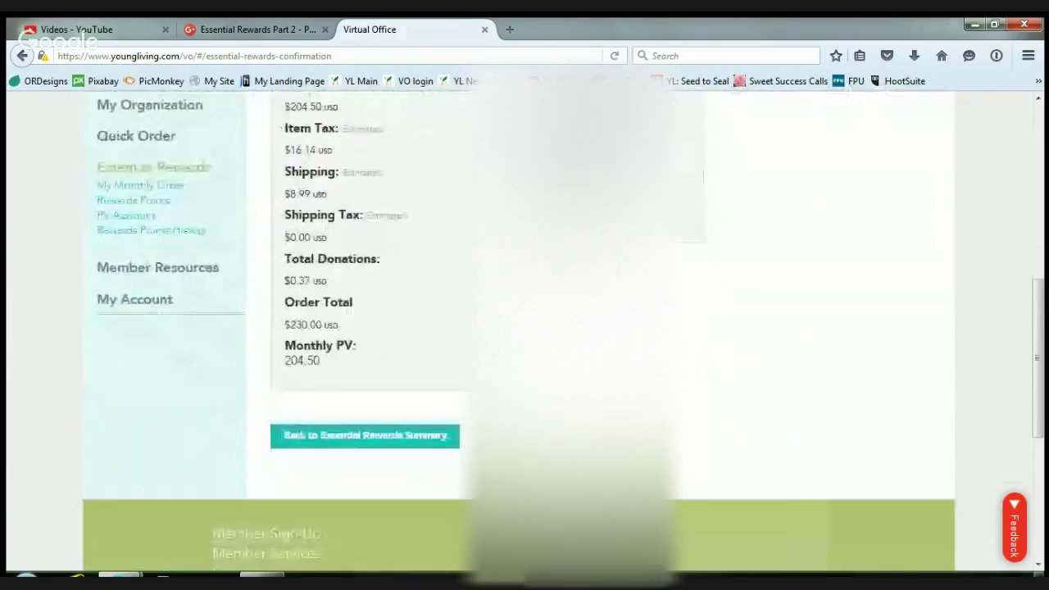
left_click(400, 440)
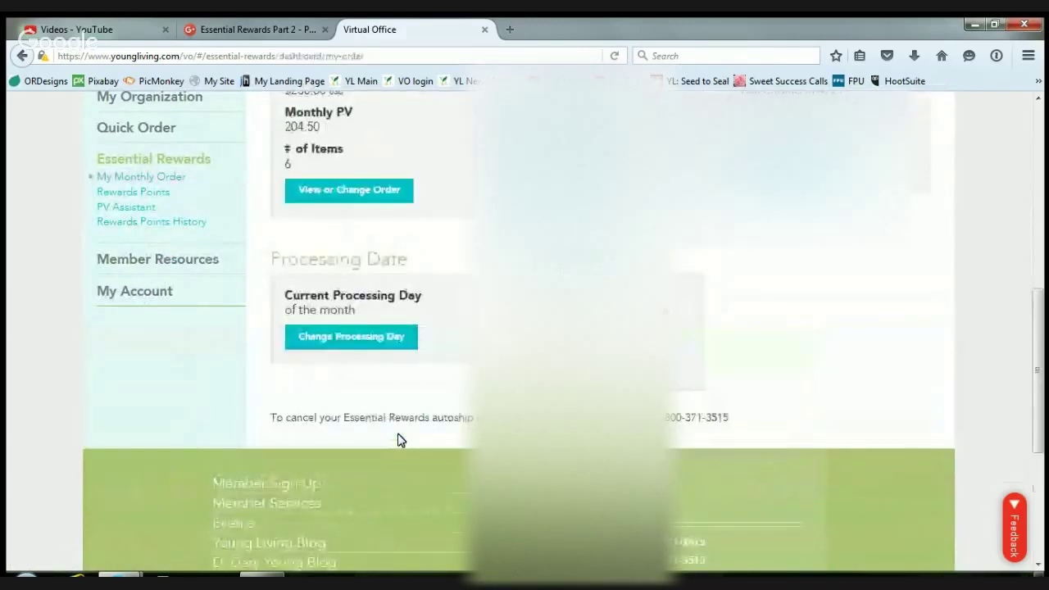
scroll(400, 440, "up", 5)
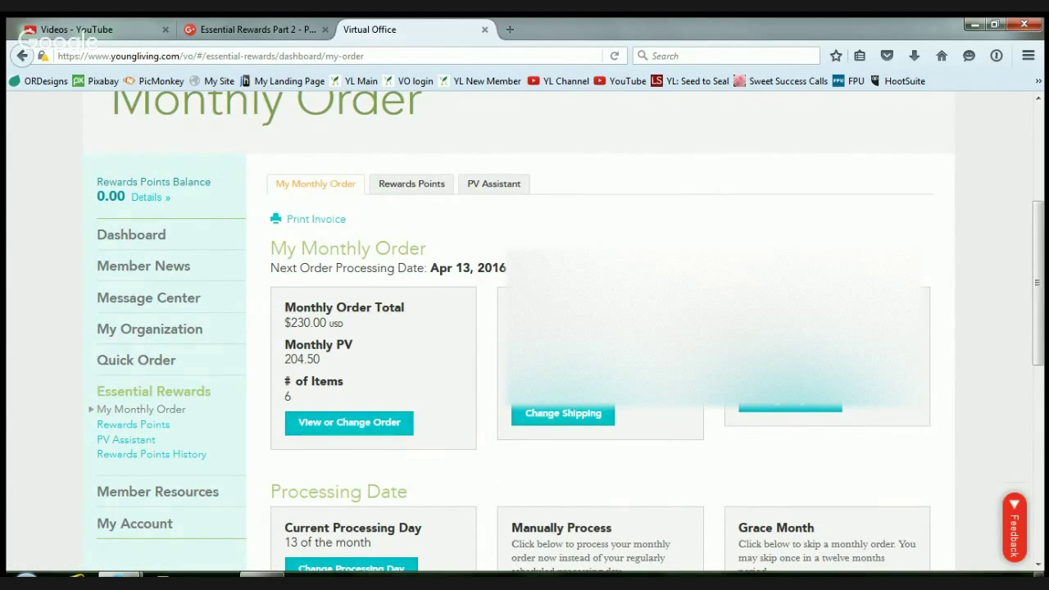
- View the calendar of available processing days for the monthly order, and close it without changing the day
scroll(449, 438, "down", 1)
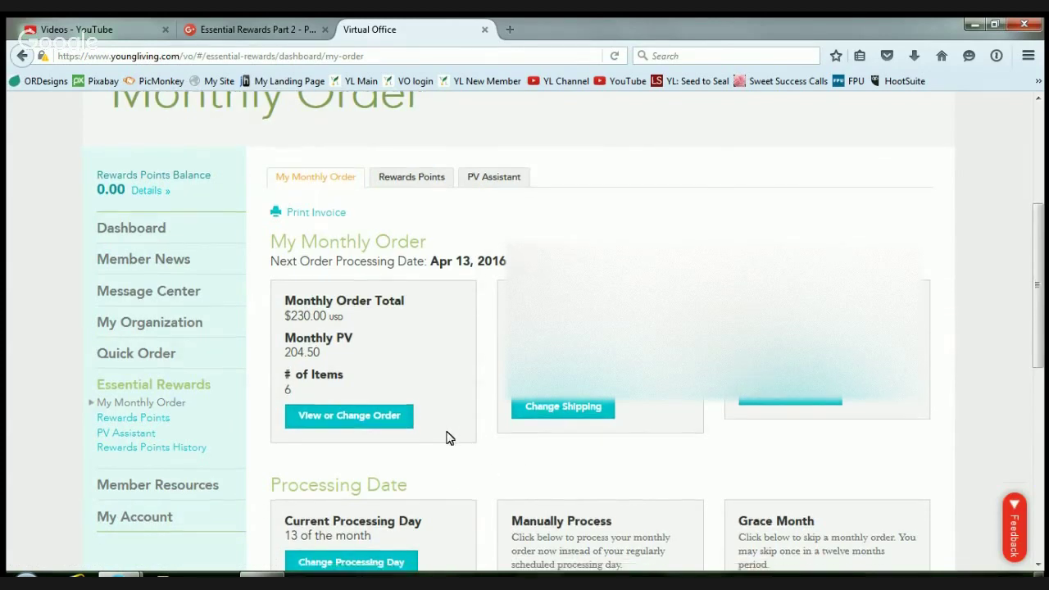
scroll(449, 437, "down", 2)
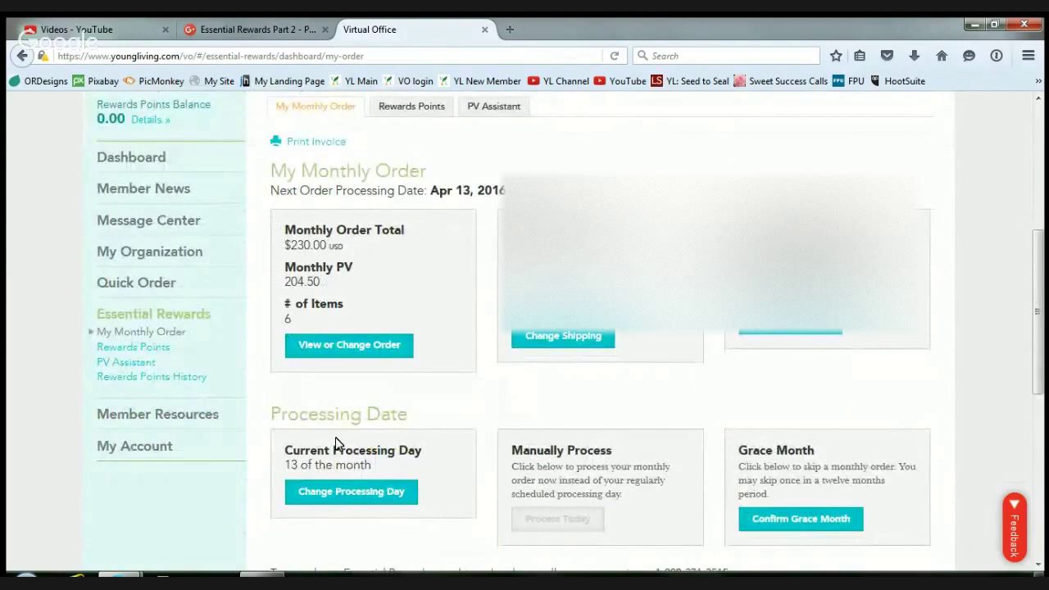
scroll(335, 441, "down", 3)
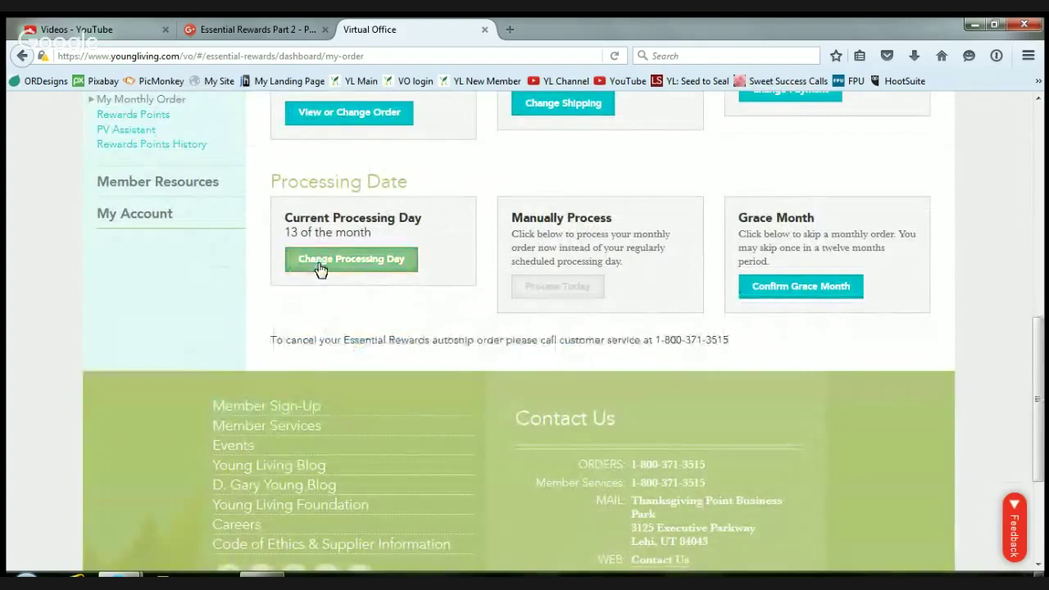
left_click(320, 261)
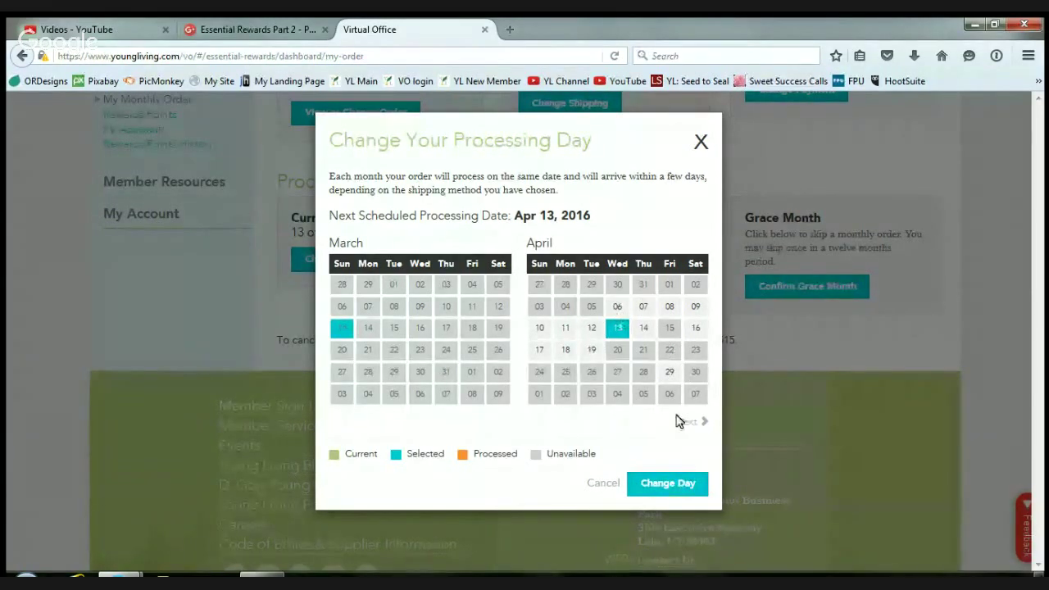
left_click(605, 485)
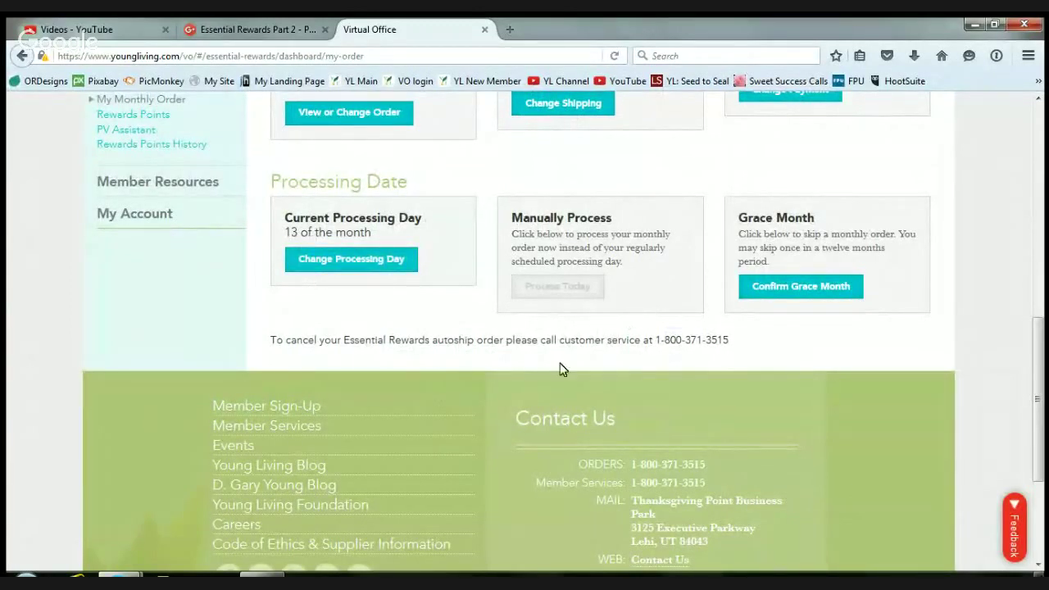
- Look over the manual processing and grace month options, view the grace month terms, and back out without confirming
mouse_move(563, 300)
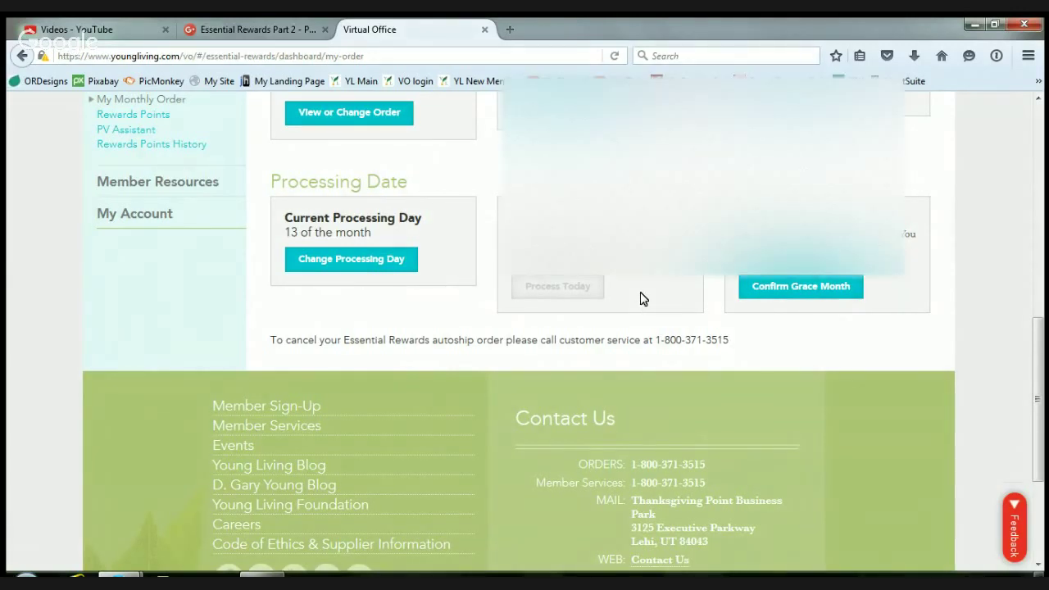
scroll(644, 299, "up", 3)
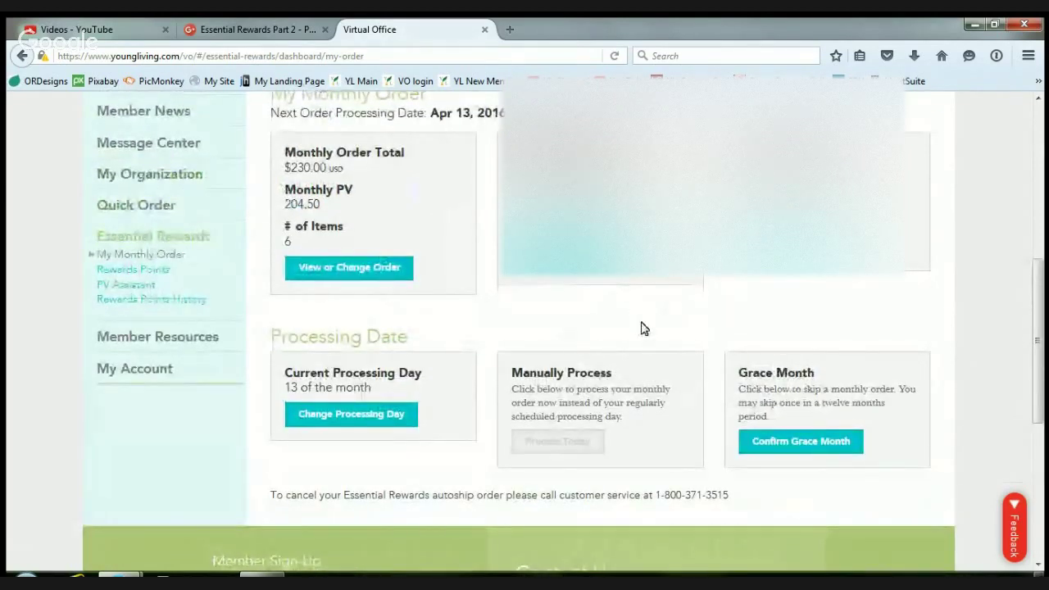
scroll(636, 347, "down", 3)
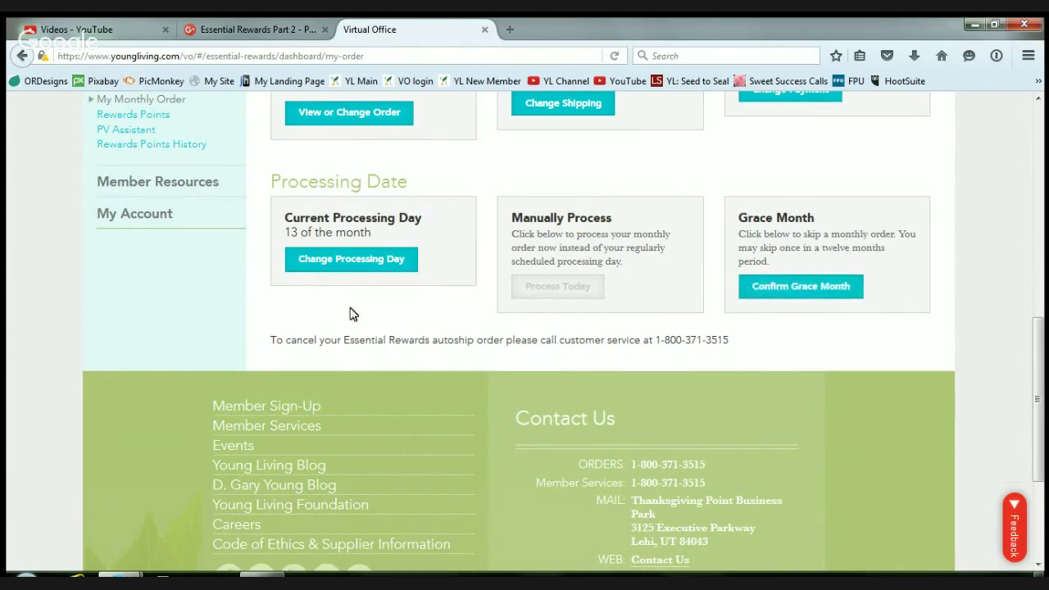
left_click(795, 294)
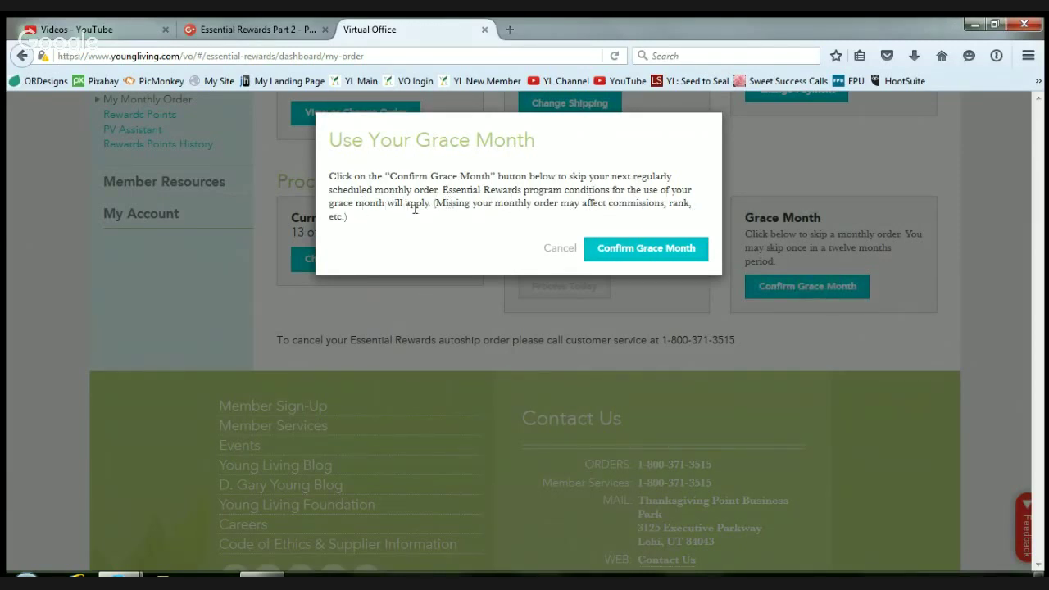
left_click(554, 250)
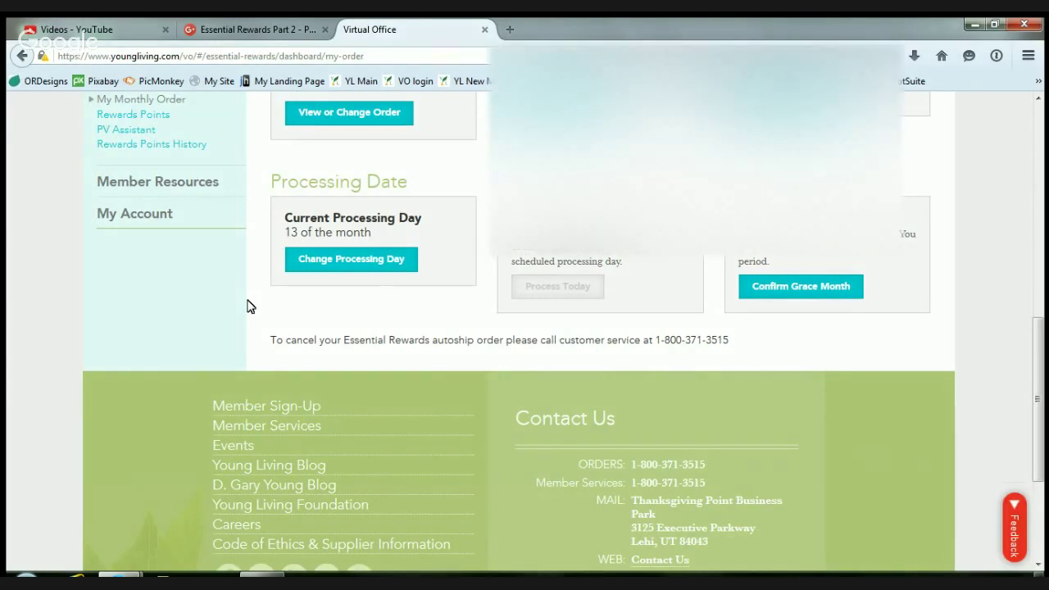
- Open the PV Assistant sign-up page and opt in to start using PV Assistant
scroll(250, 305, "up", 1)
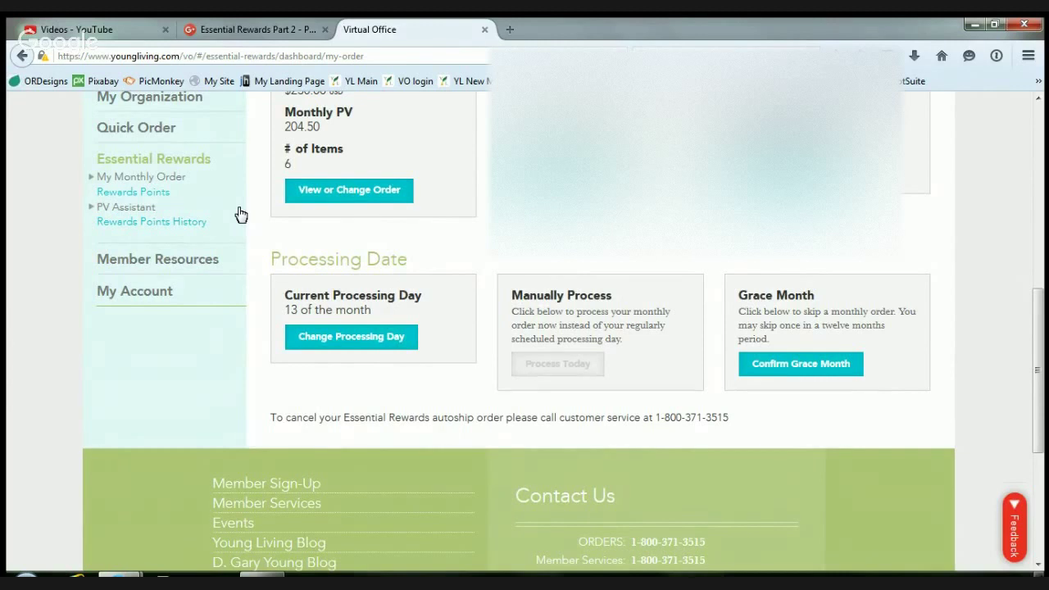
left_click(140, 210)
scroll(606, 256, "up", 5)
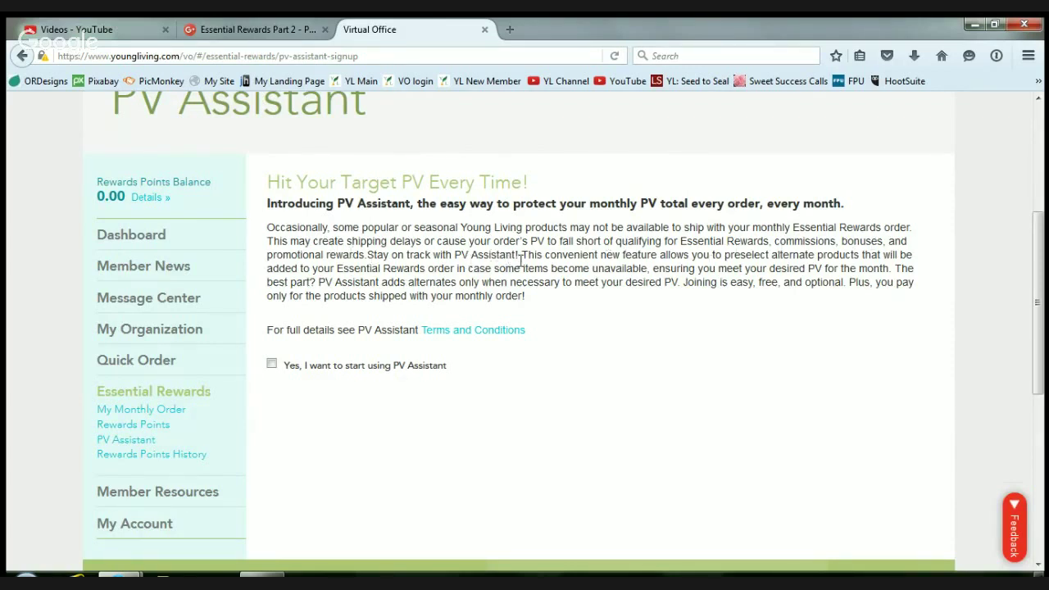
left_click(273, 365)
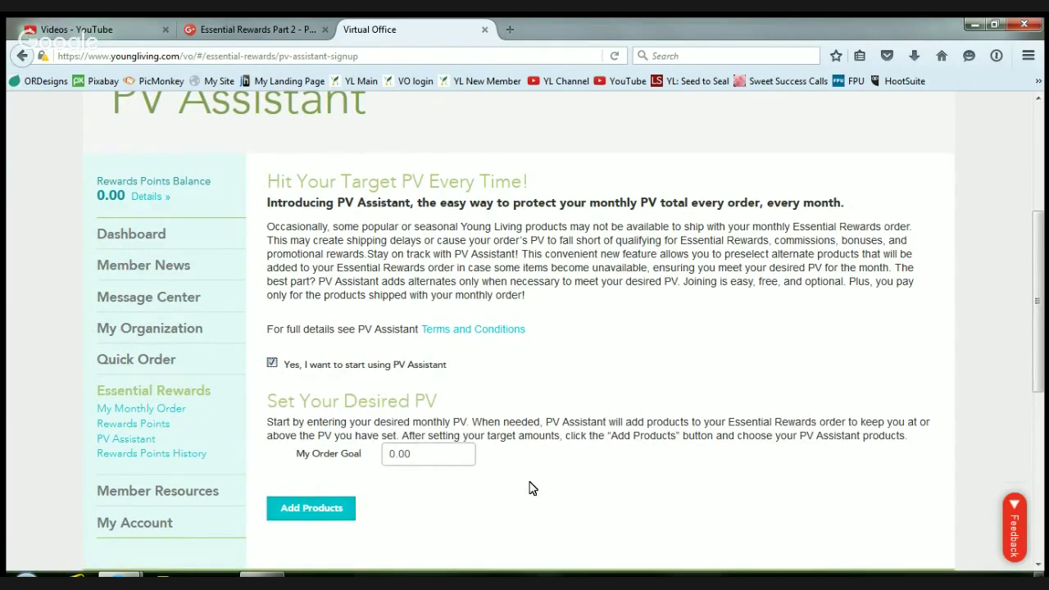
- Enter the desired monthly PV as the order goal and proceed to adding PV Assistant products
scroll(529, 488, "down", 2)
left_click(420, 382)
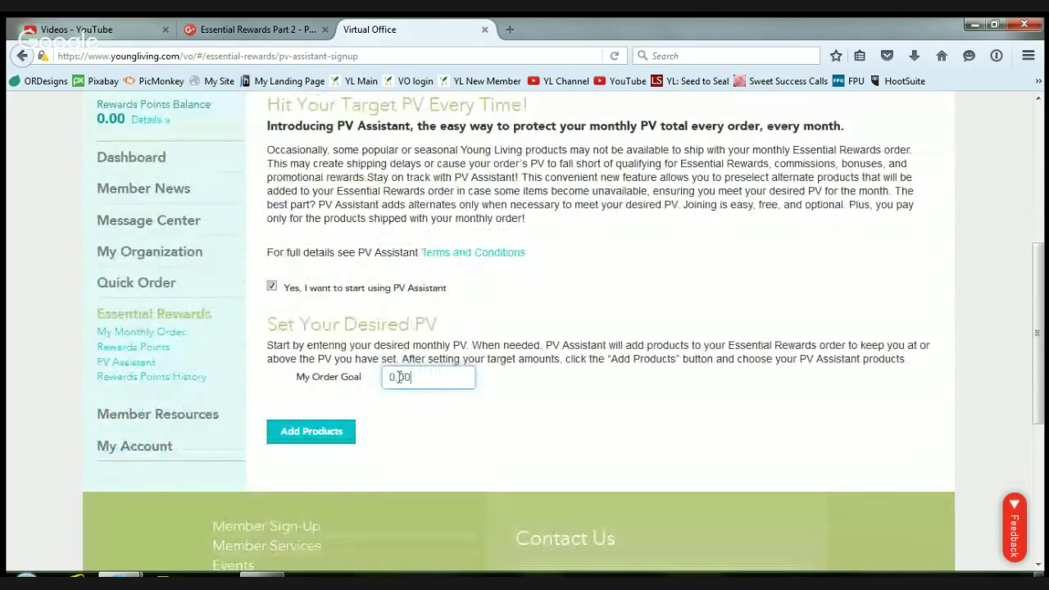
left_click(399, 377)
key("BackSpace")
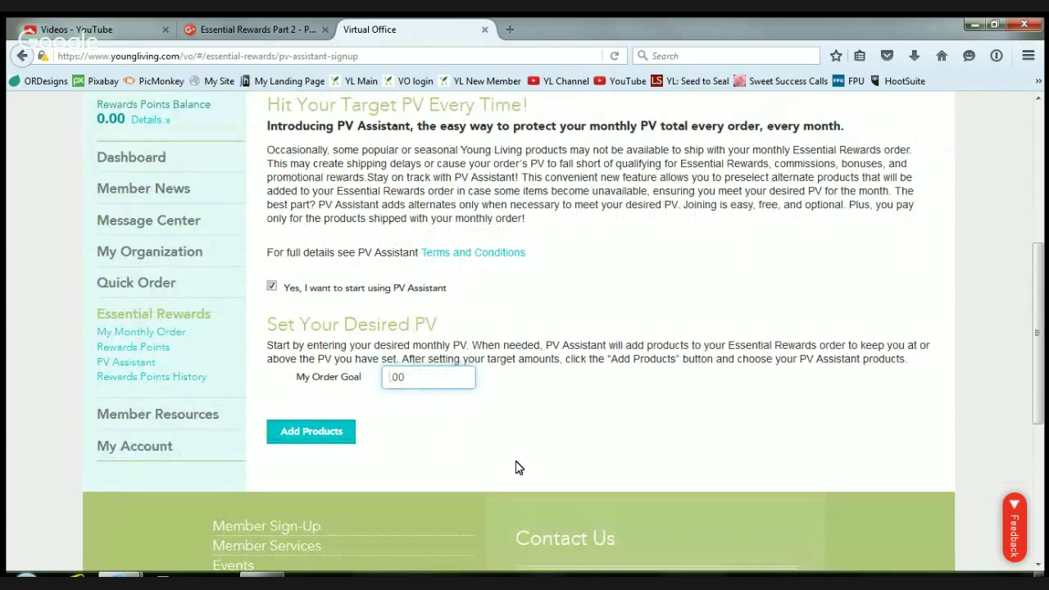
type("190")
key("BackSpace")
key("BackSpace")
type("5")
left_click(297, 441)
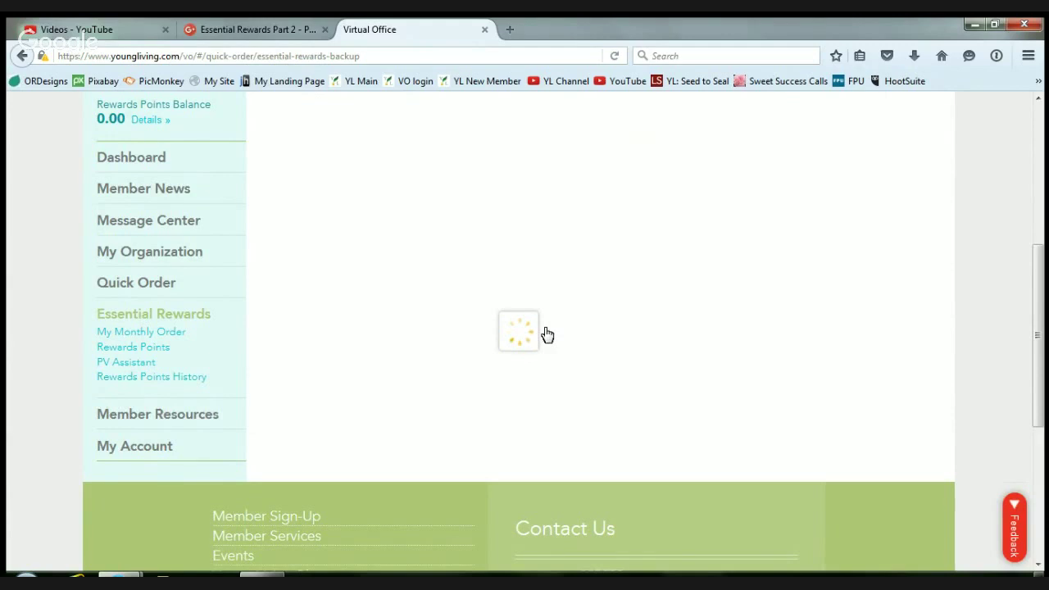
- Look through the product categories, then search for "Melrose" and add one Melrose Essential Oil 15 ml to the selections
scroll(594, 261, "up", 1)
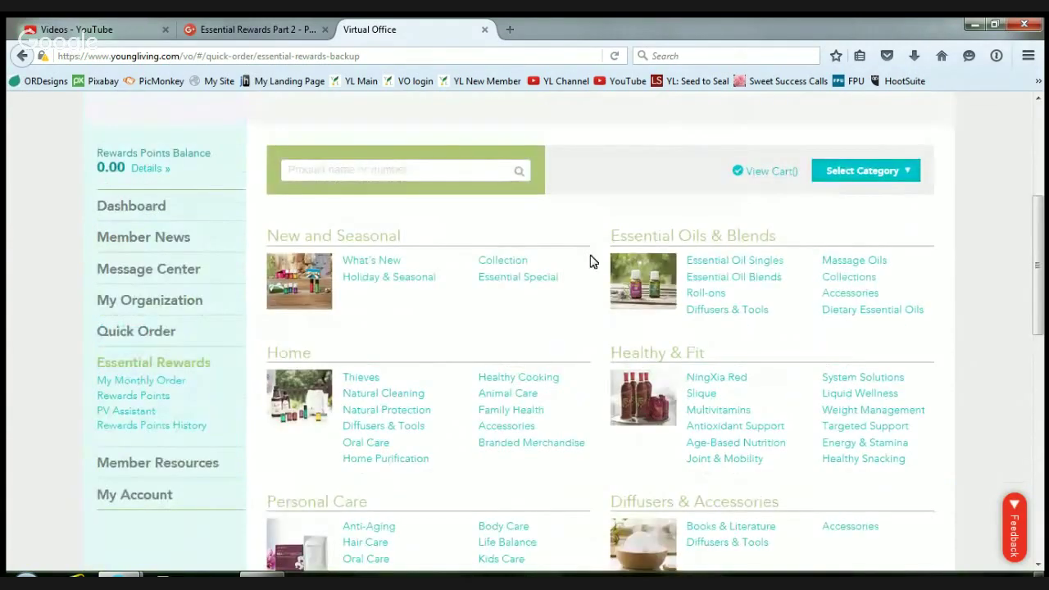
scroll(593, 261, "down", 1)
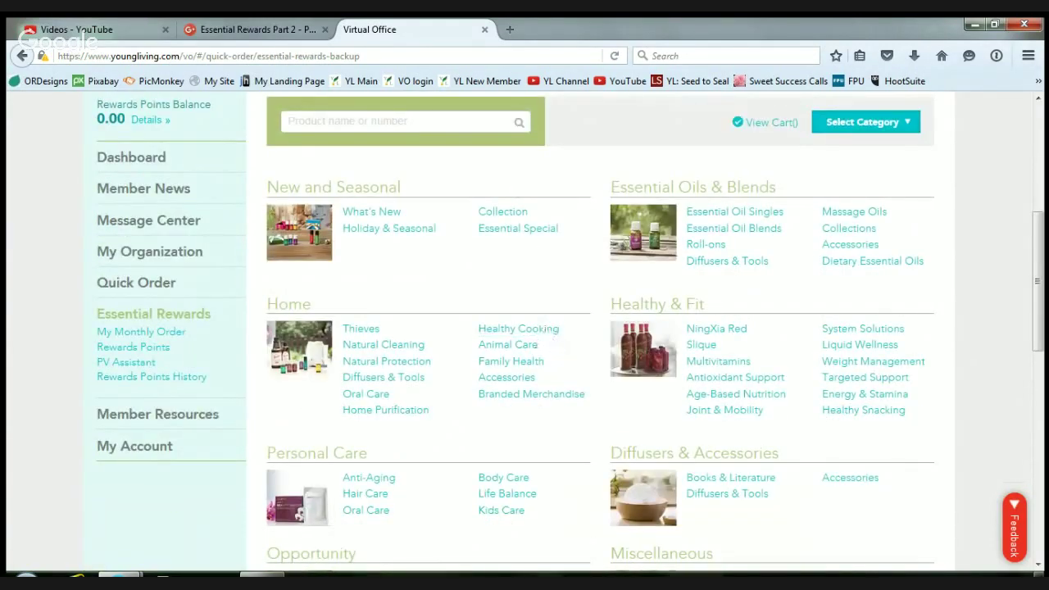
scroll(503, 487, "down", 5)
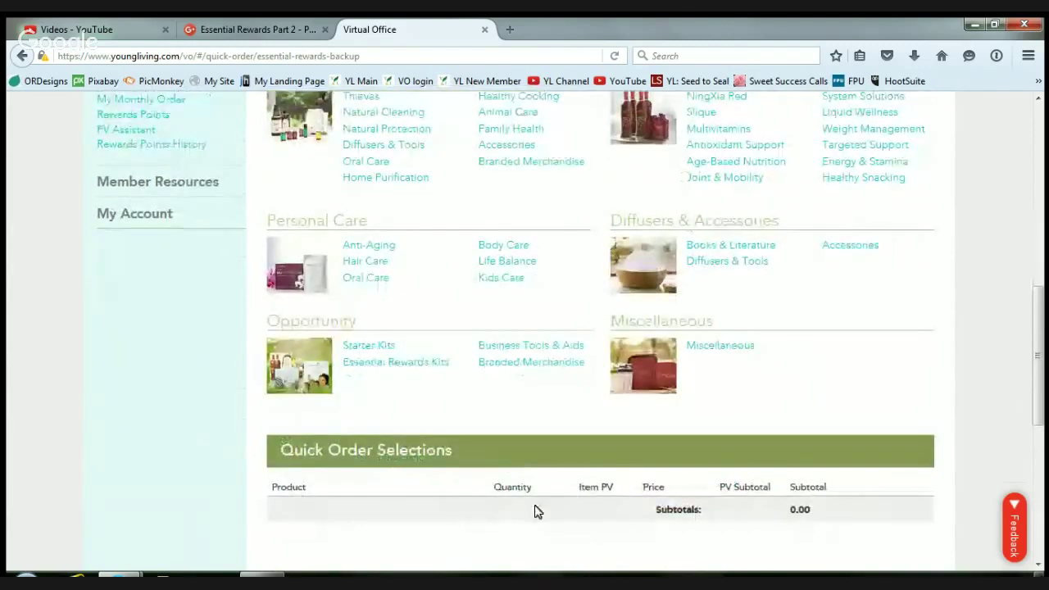
scroll(381, 457, "up", 5)
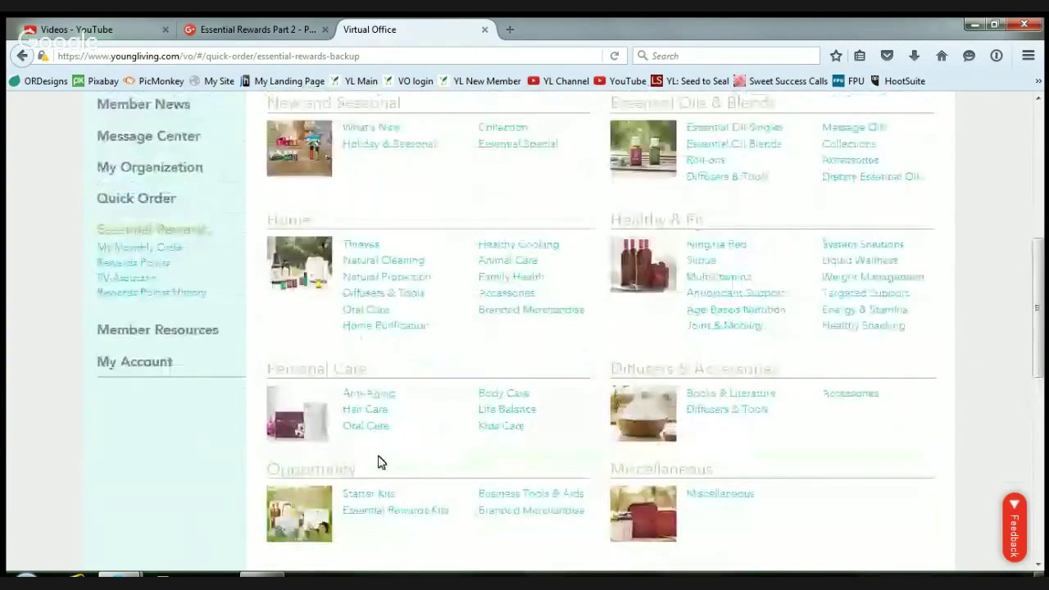
scroll(382, 452, "up", 2)
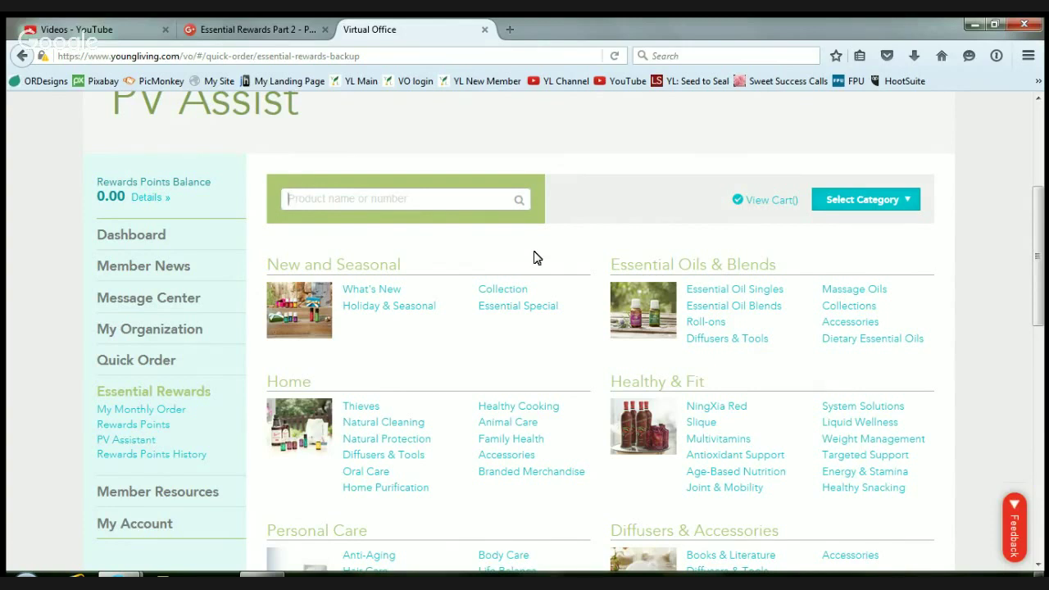
type("Melrose")
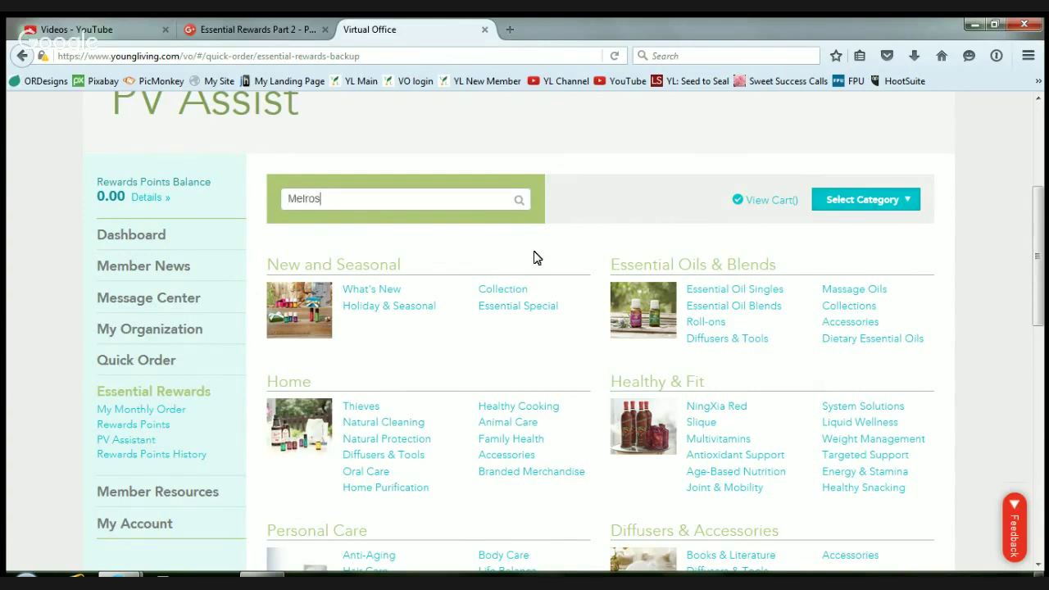
key("Return")
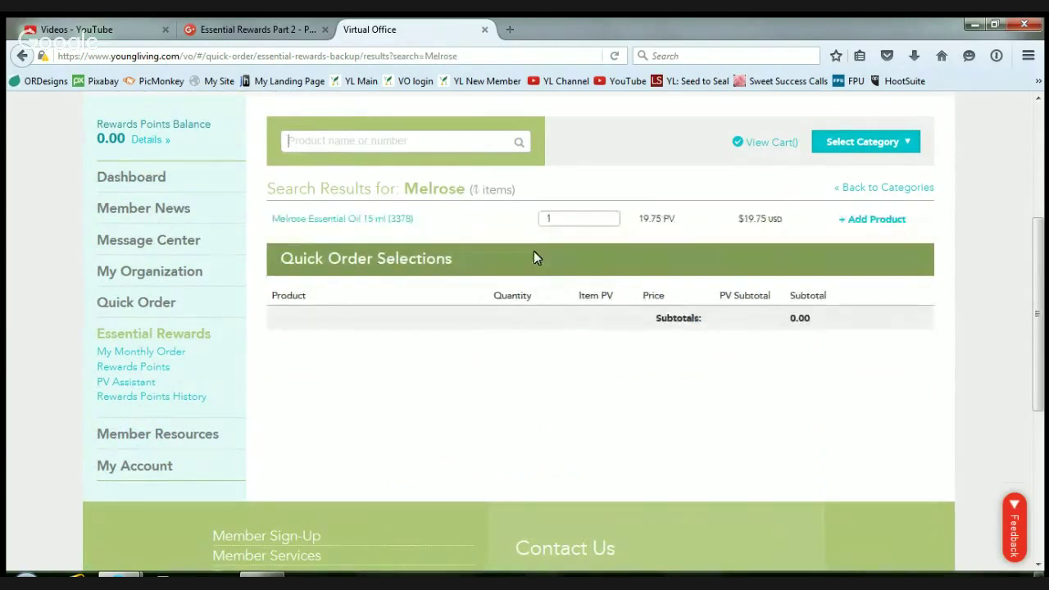
left_click(881, 220)
- Search for "Lavender" and add one Lavender Essential Oil 15 ml (3575) to the selections
left_click(367, 143)
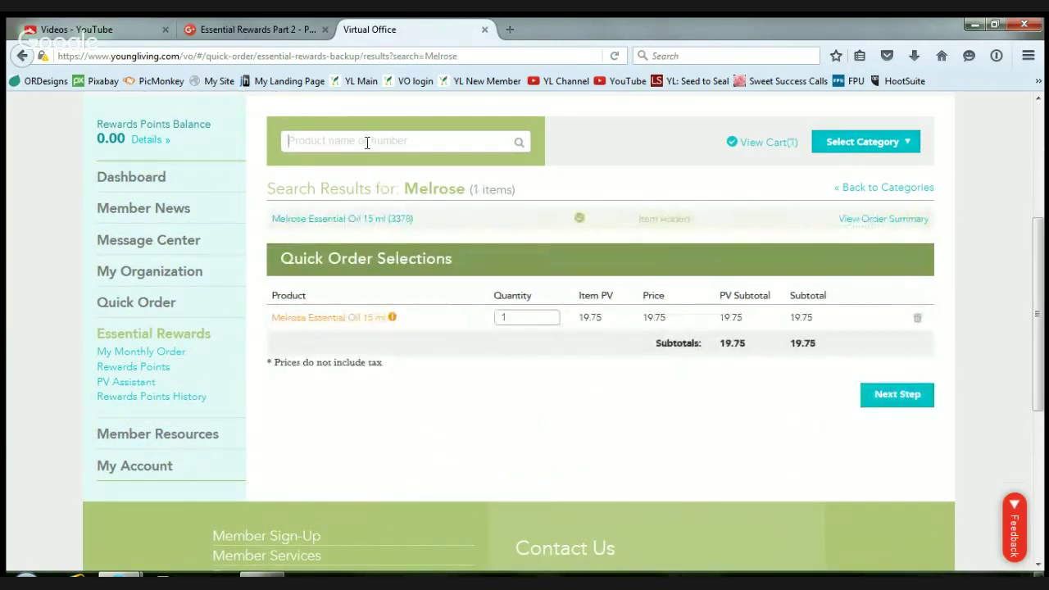
type("Lavender")
key("Return")
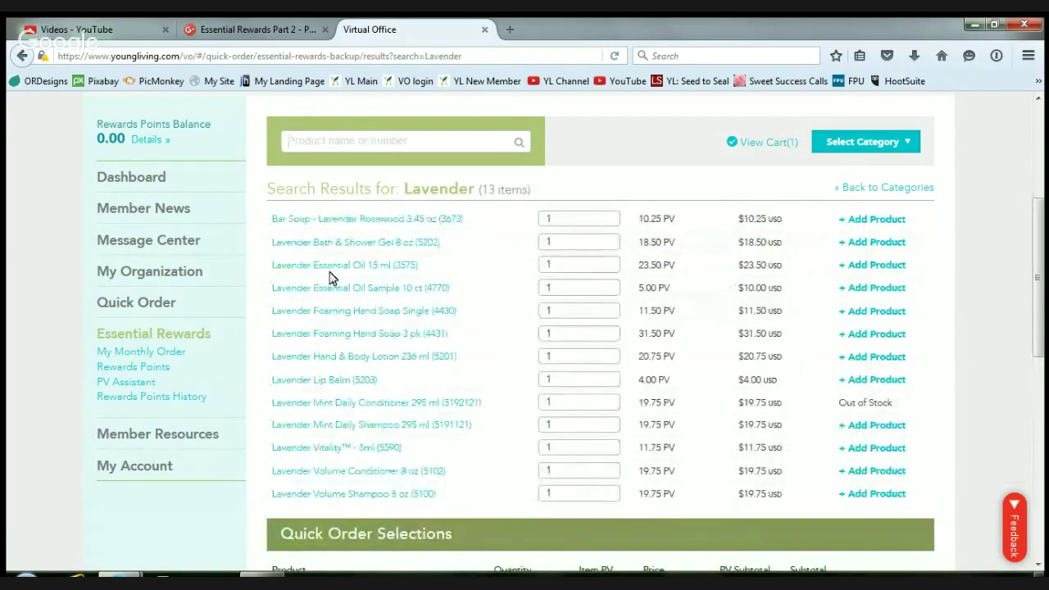
left_click(870, 265)
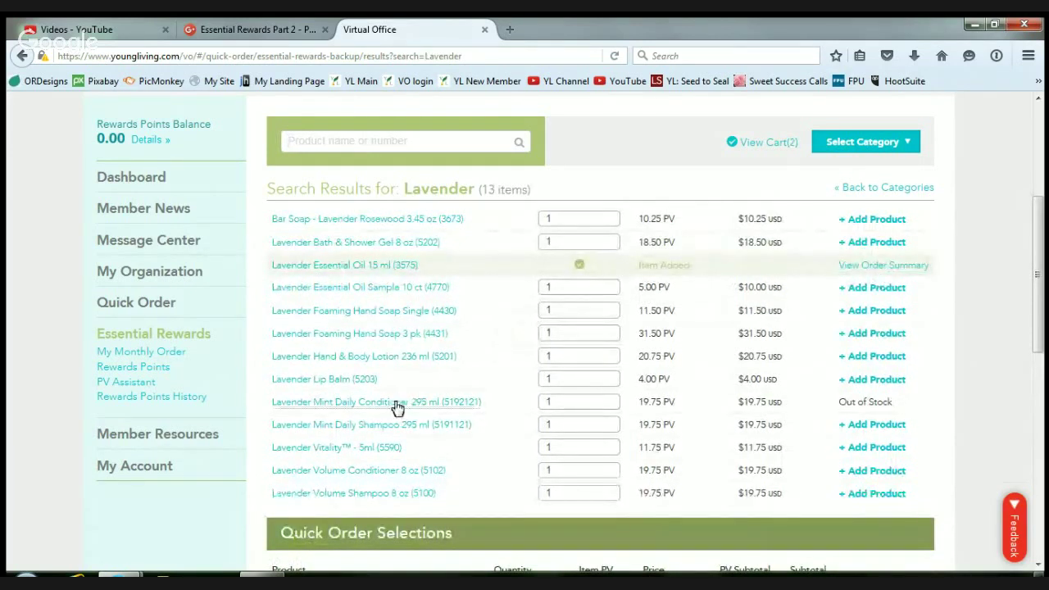
- Check the stock notice for Melrose Essential Oil 15 ml and remove that product from the Quick Order Selections
scroll(410, 456, "down", 3)
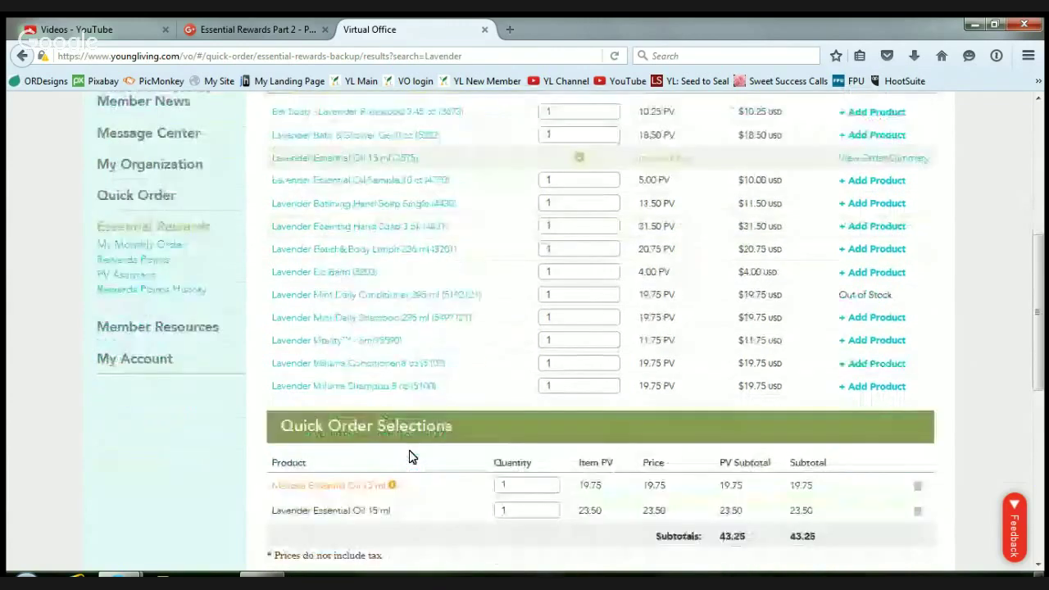
scroll(411, 457, "down", 3)
left_click(392, 359)
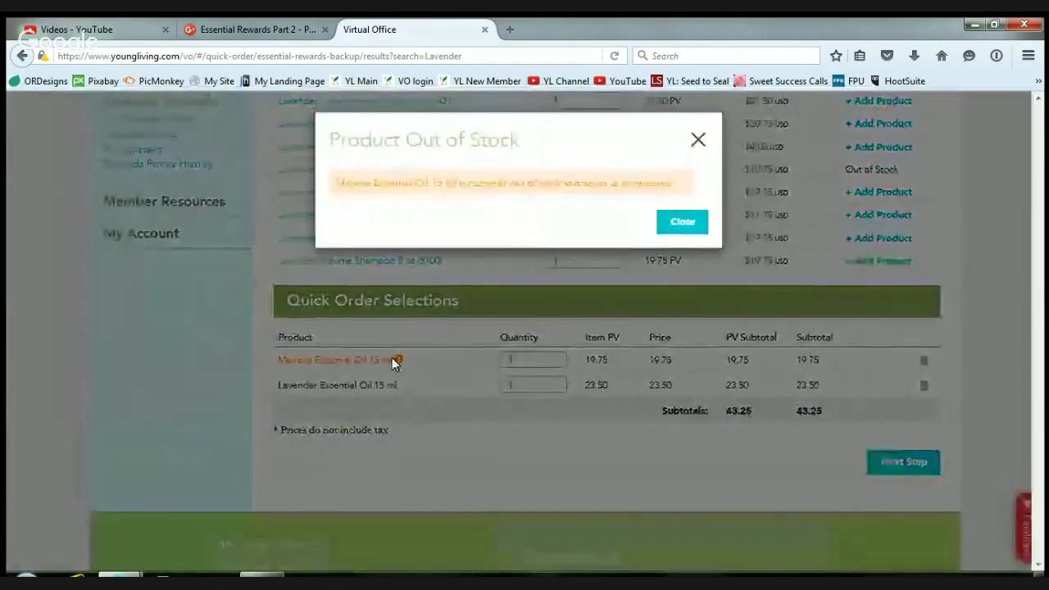
left_click(699, 141)
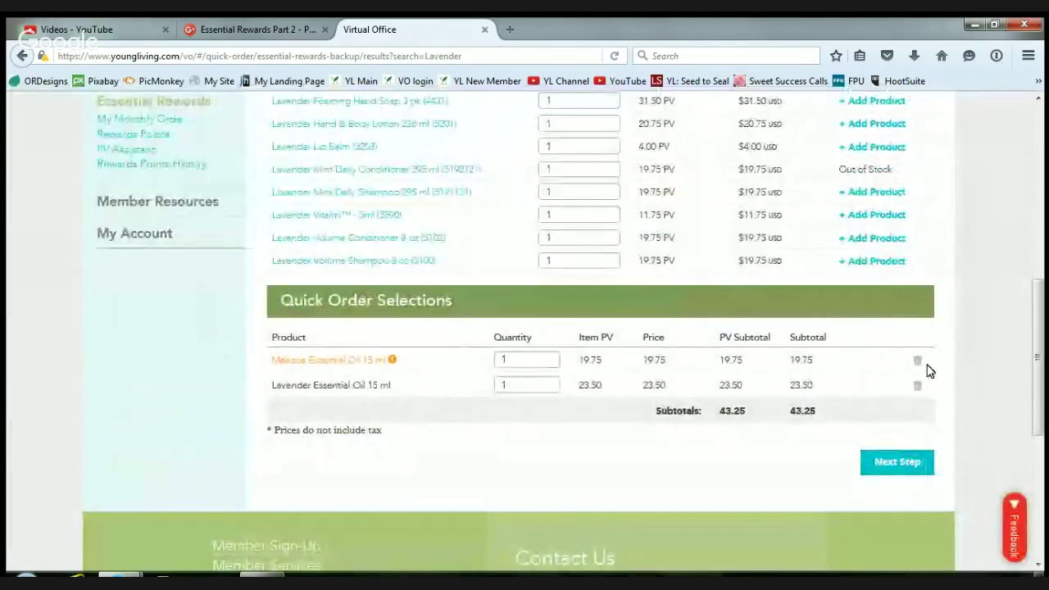
left_click(918, 364)
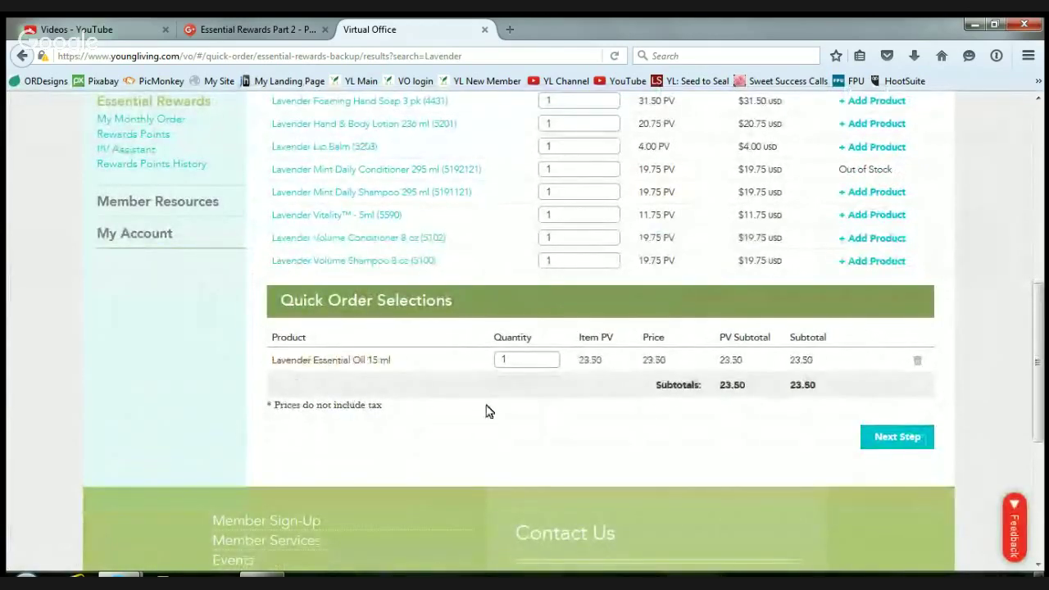
- Search for "Ningxia Red" and add one NingXia Red 2 pk (3042) to the selections
scroll(450, 391, "up", 3)
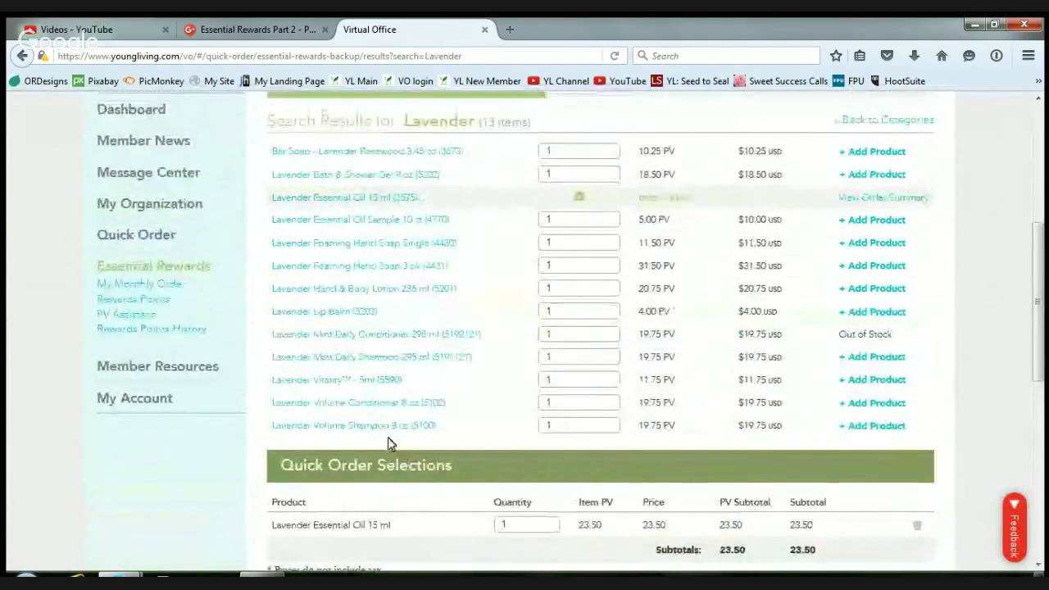
scroll(389, 444, "up", 3)
left_click(335, 222)
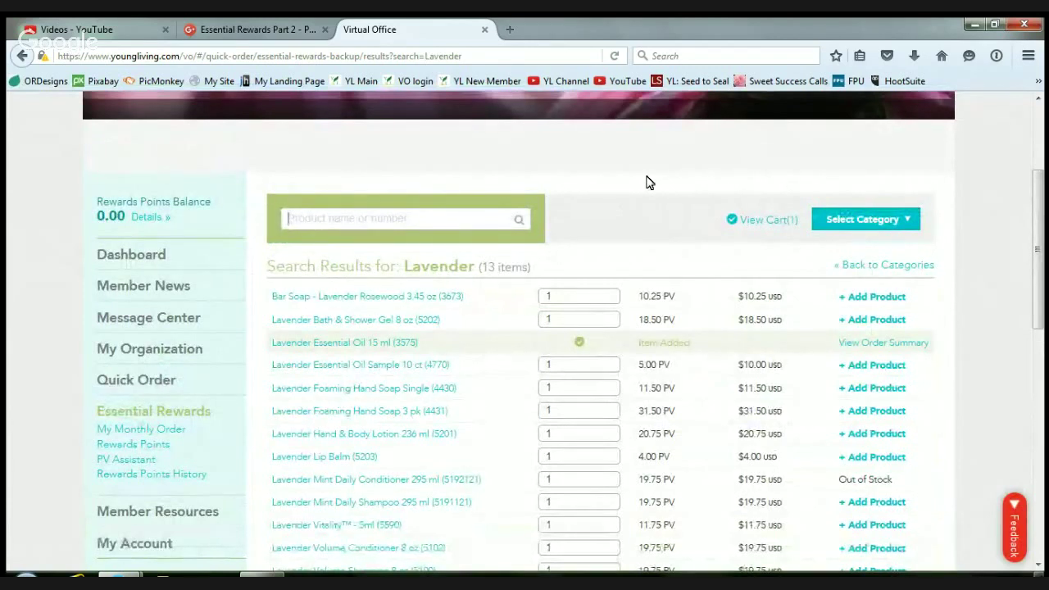
type("Ningxia Red")
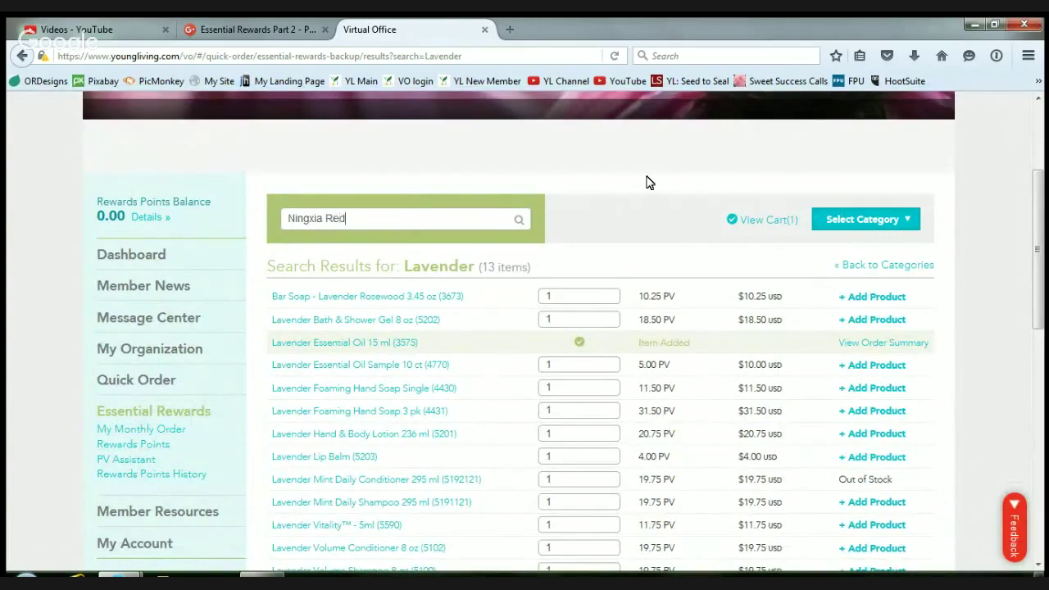
key("Return")
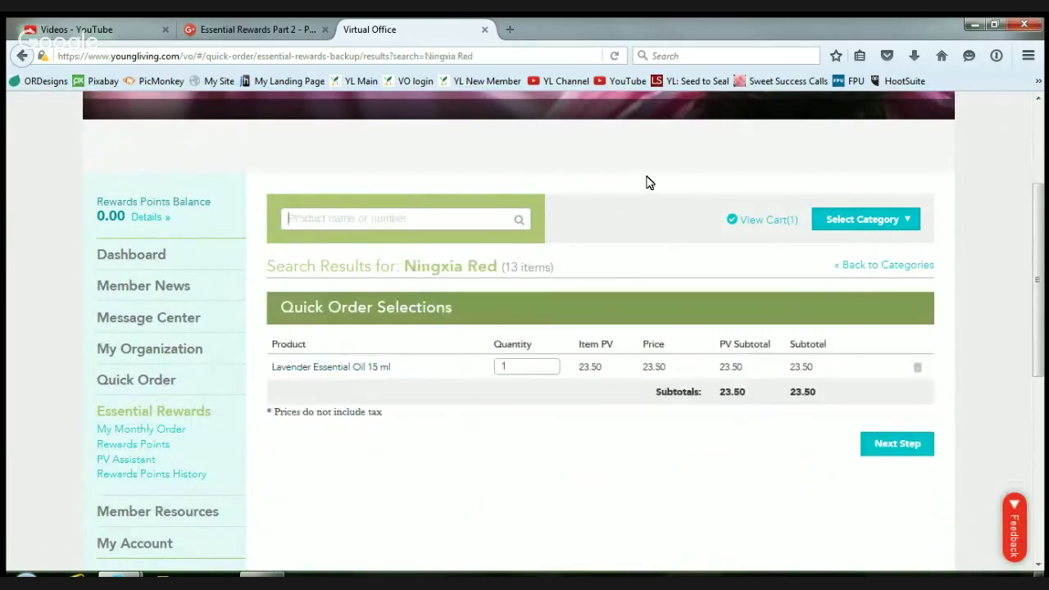
scroll(509, 352, "down", 1)
scroll(508, 353, "down", 3)
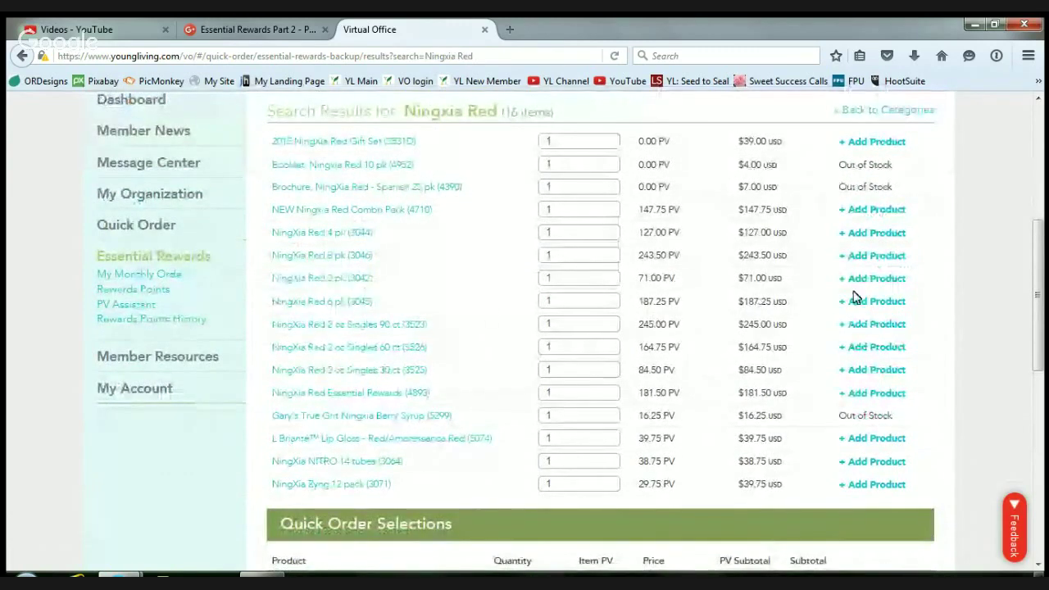
left_click(885, 280)
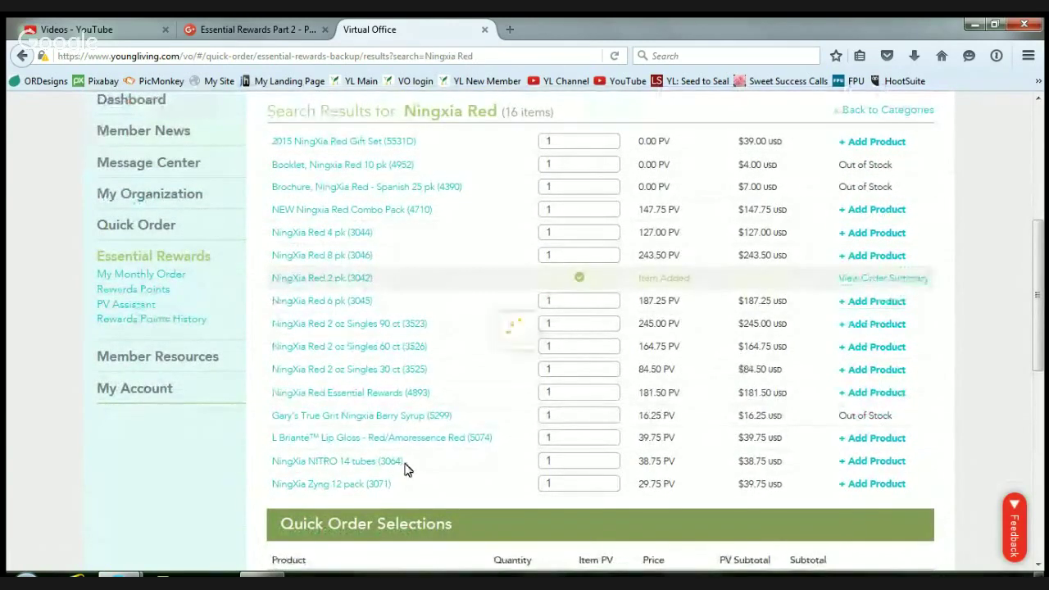
- Check the stock notice for NingXia Red 2 pk and remove that product from the Quick Order Selections
scroll(402, 487, "down", 5)
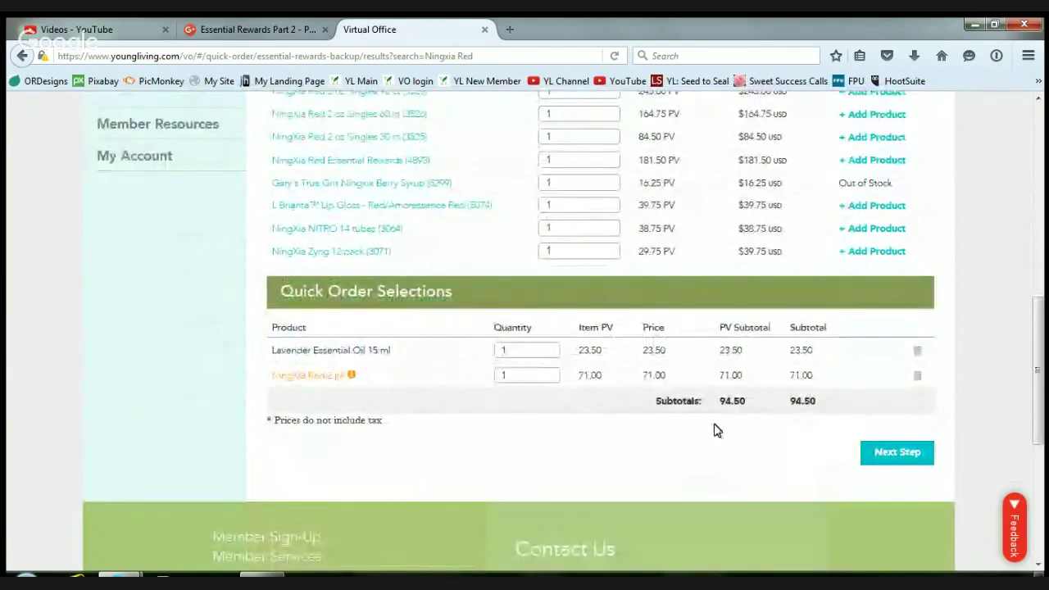
left_click(350, 376)
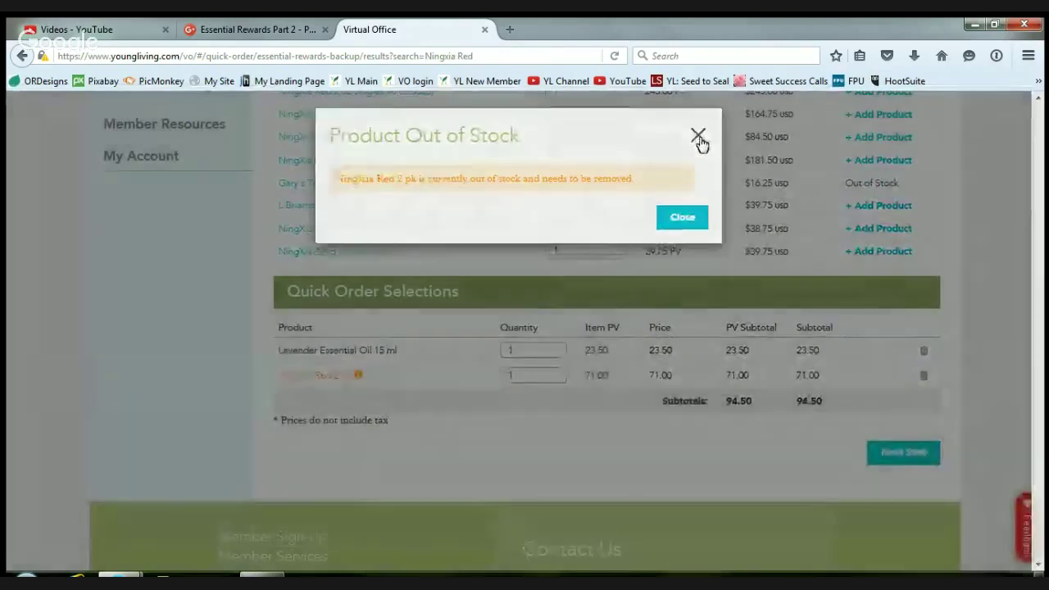
left_click(699, 138)
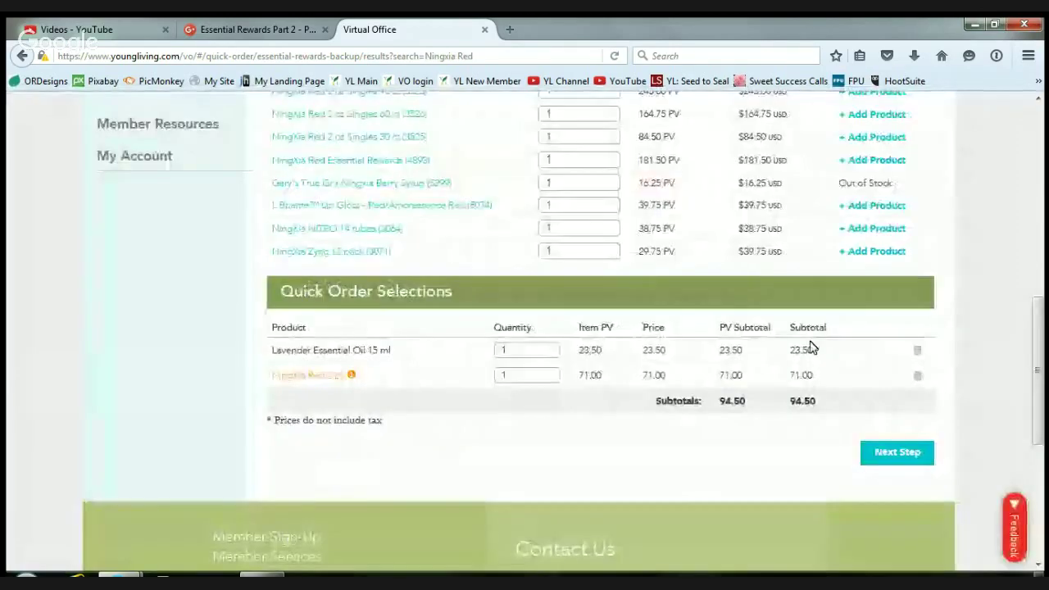
left_click(918, 377)
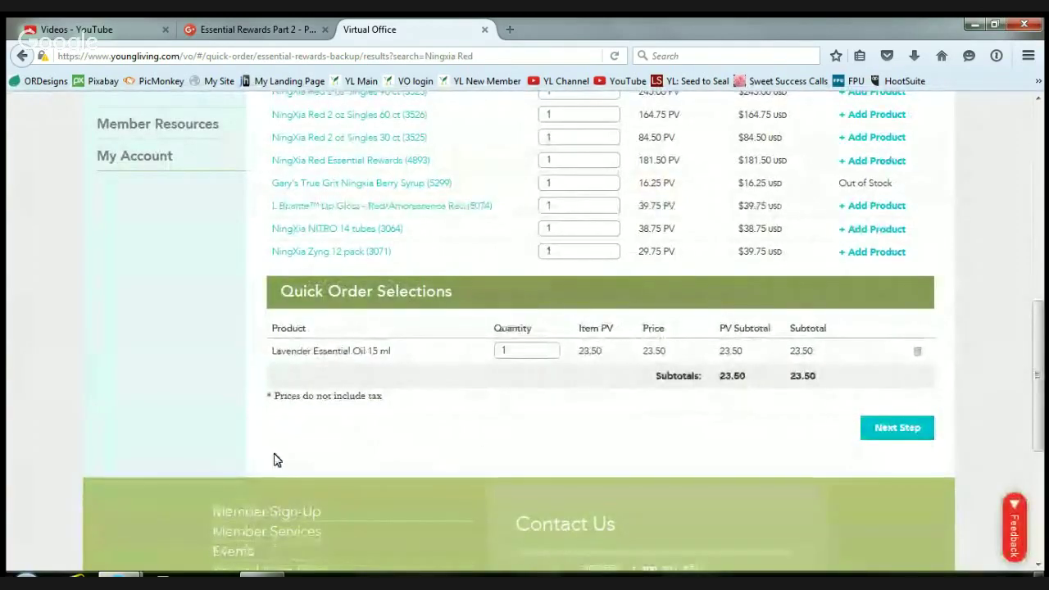
- Search for "Stress Away" and add one Stress Away Essential Oil 15 ml (4630) to the selections
scroll(470, 423, "up", 5)
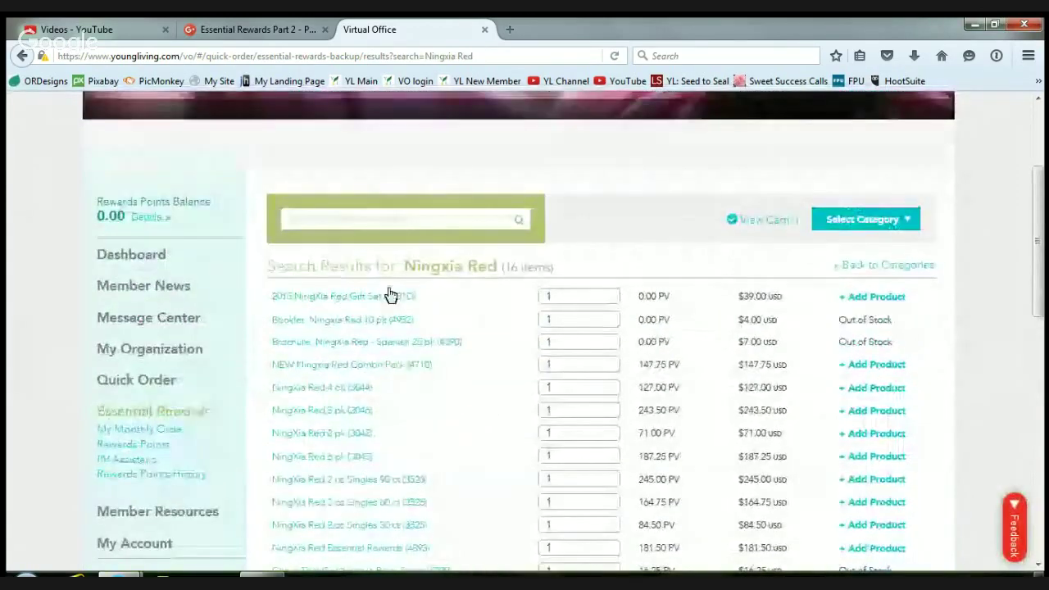
left_click(352, 219)
type("Stress Away")
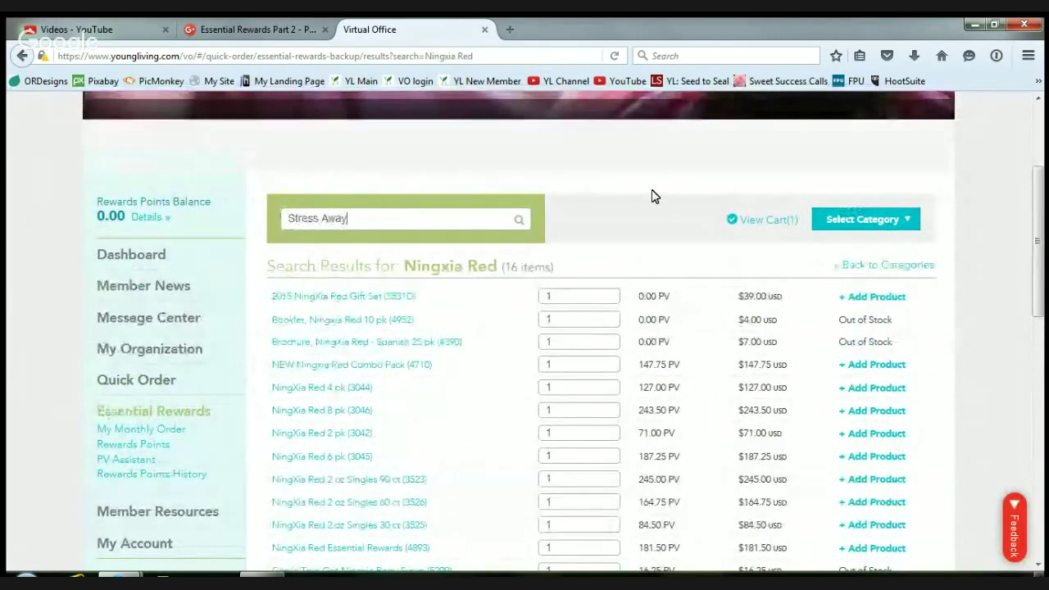
key("Return")
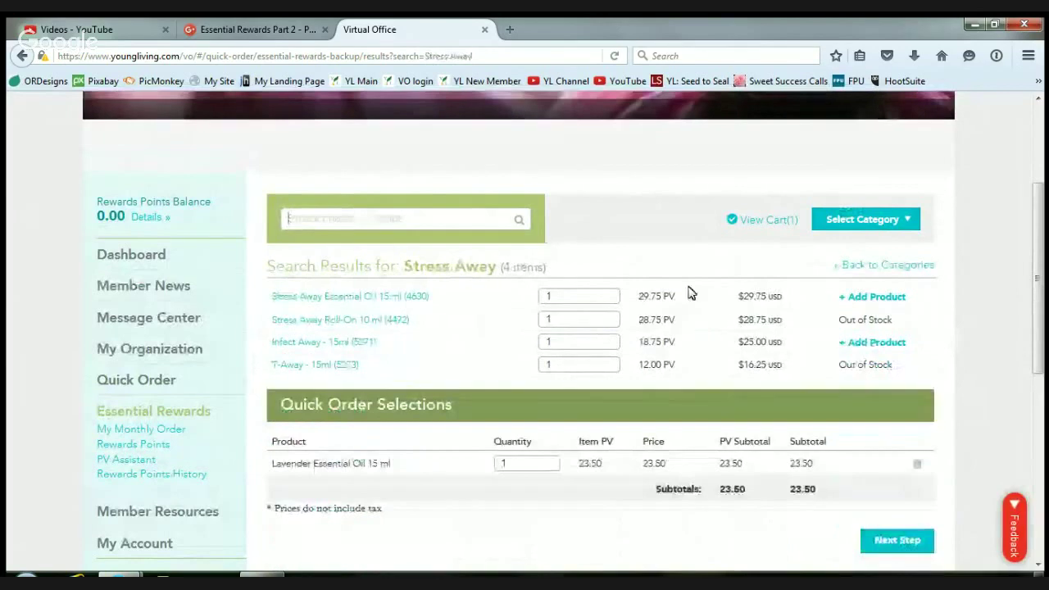
left_click(881, 298)
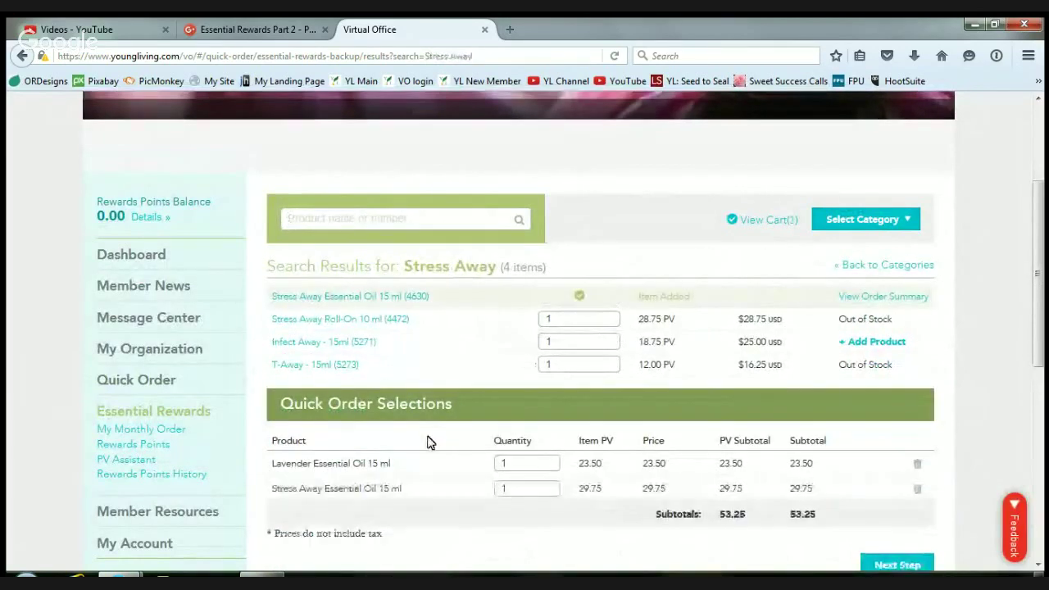
- Search for "thieves" and add one Thieves Essential Oil 15 ml (3423) and one Thieves Foaming Hand Soap (3674) to the selections
scroll(429, 440, "down", 2)
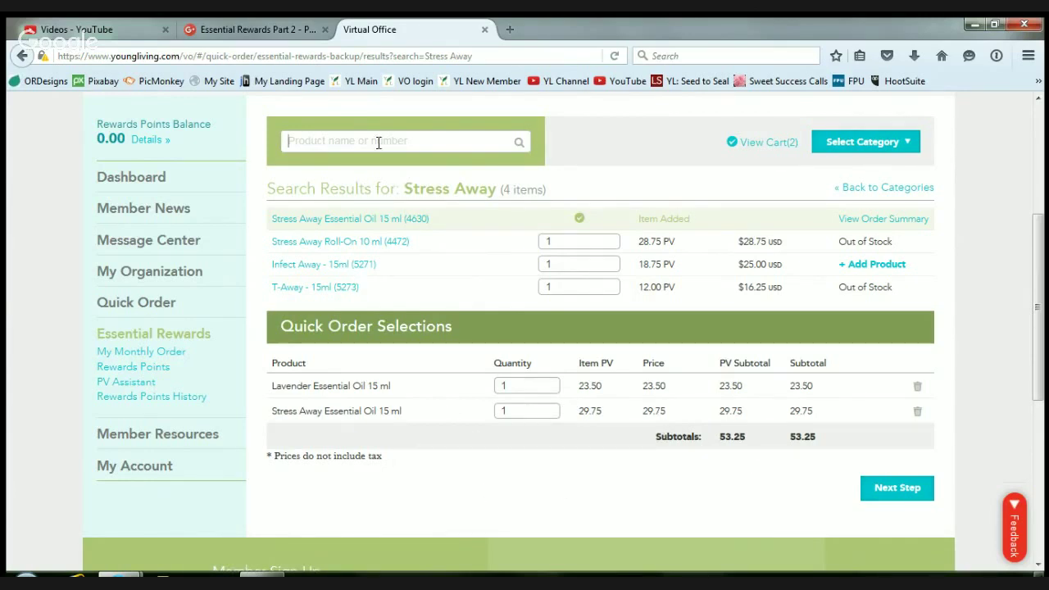
type("thieves")
key("Return")
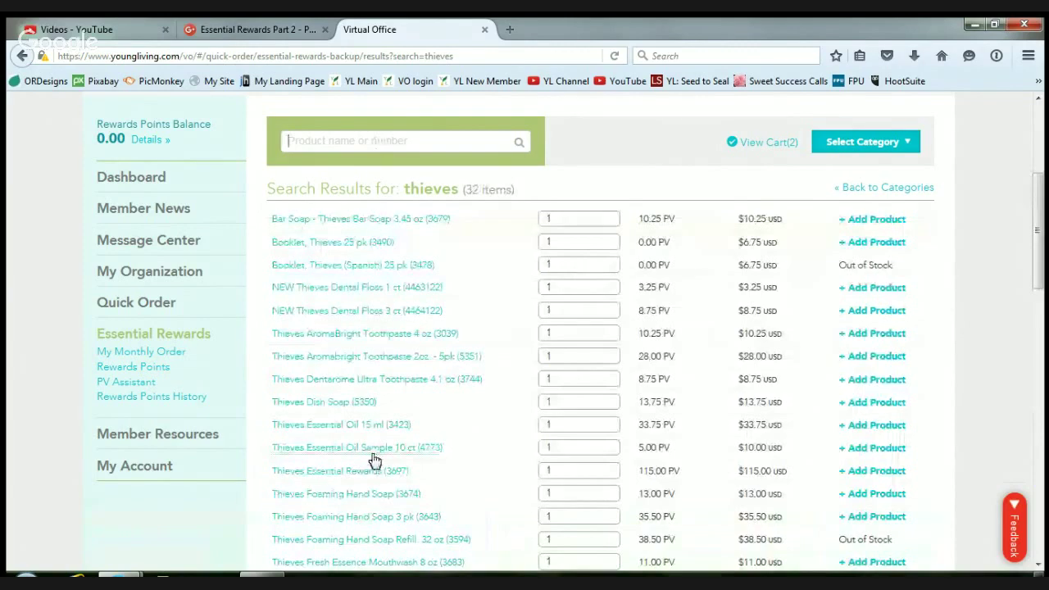
scroll(374, 461, "down", 1)
left_click(869, 353)
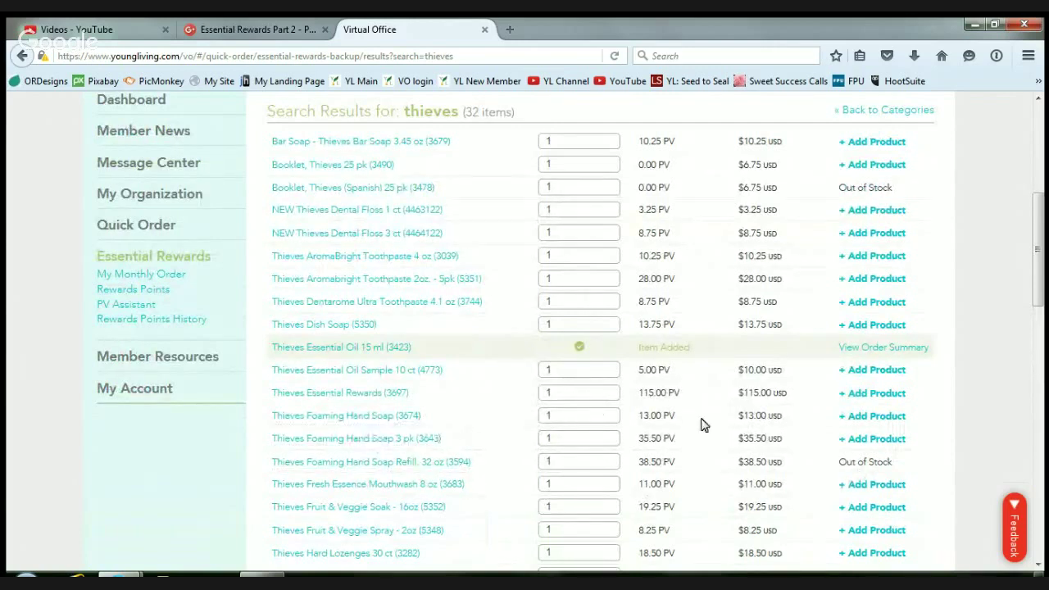
left_click(862, 418)
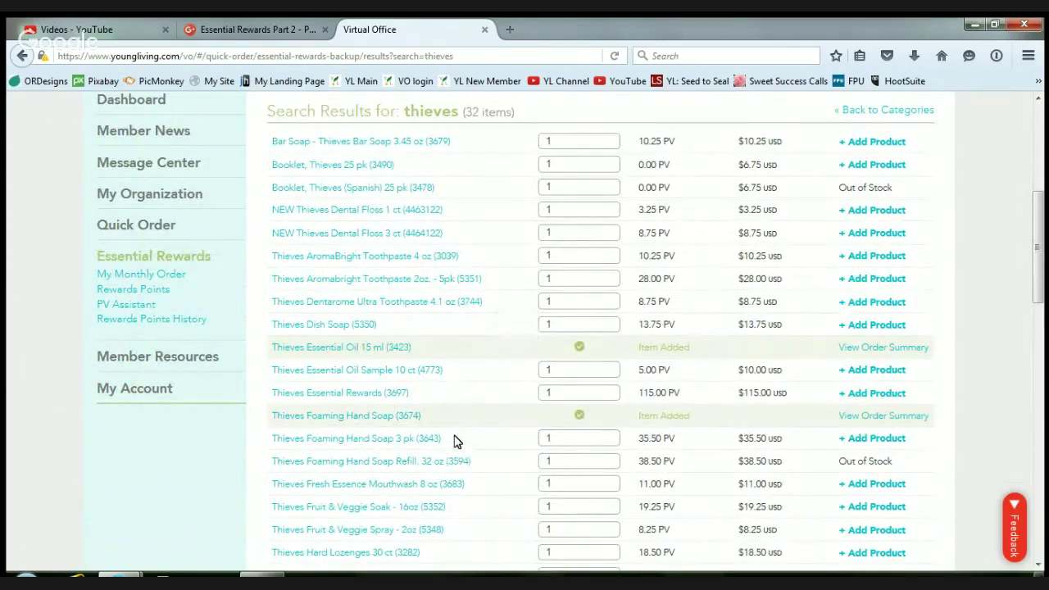
- Review the Quick Order Selections and proceed with them to the PV Assistant order
scroll(456, 442, "down", 5)
scroll(460, 450, "down", 3)
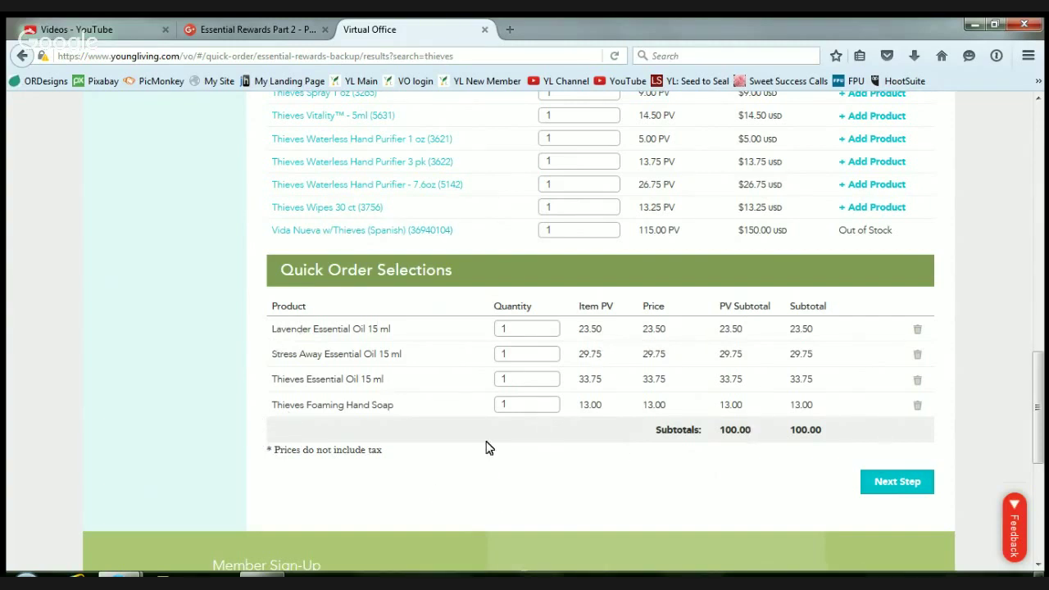
scroll(485, 446, "up", 2)
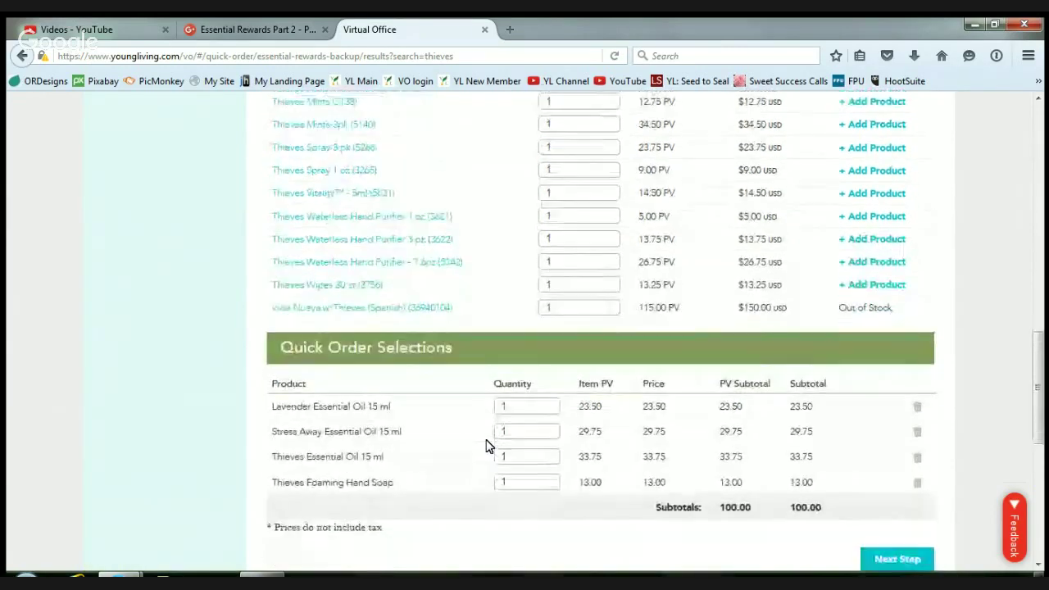
scroll(486, 446, "up", 10)
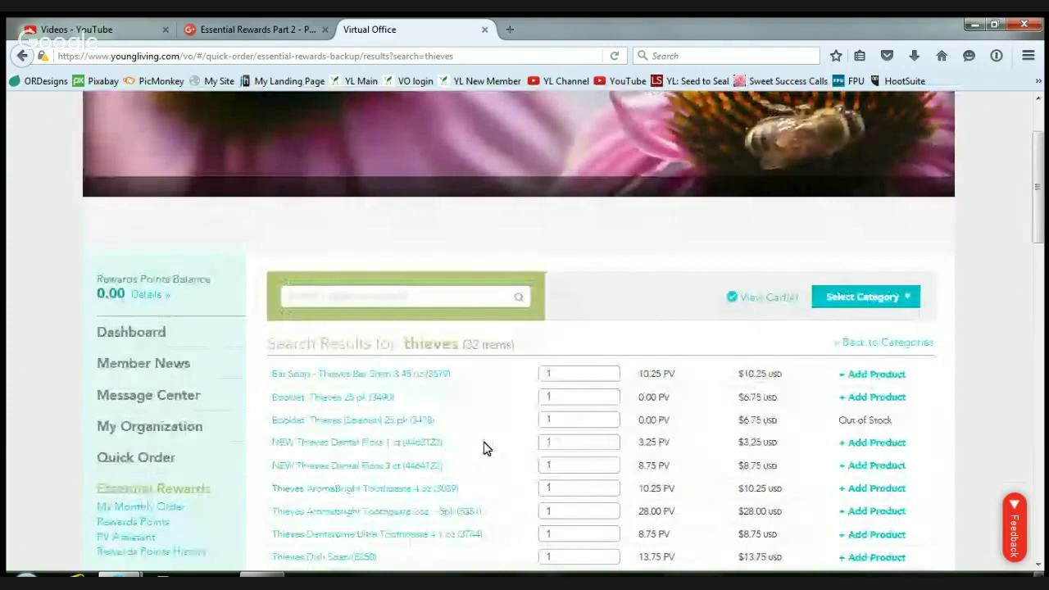
scroll(483, 448, "down", 15)
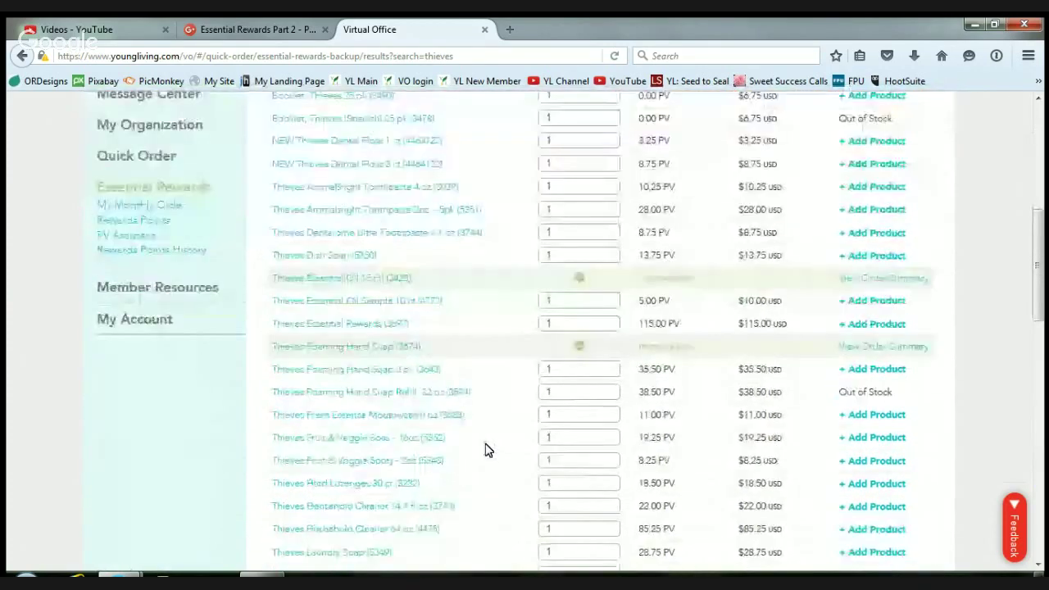
scroll(486, 452, "down", 2)
scroll(486, 452, "down", 5)
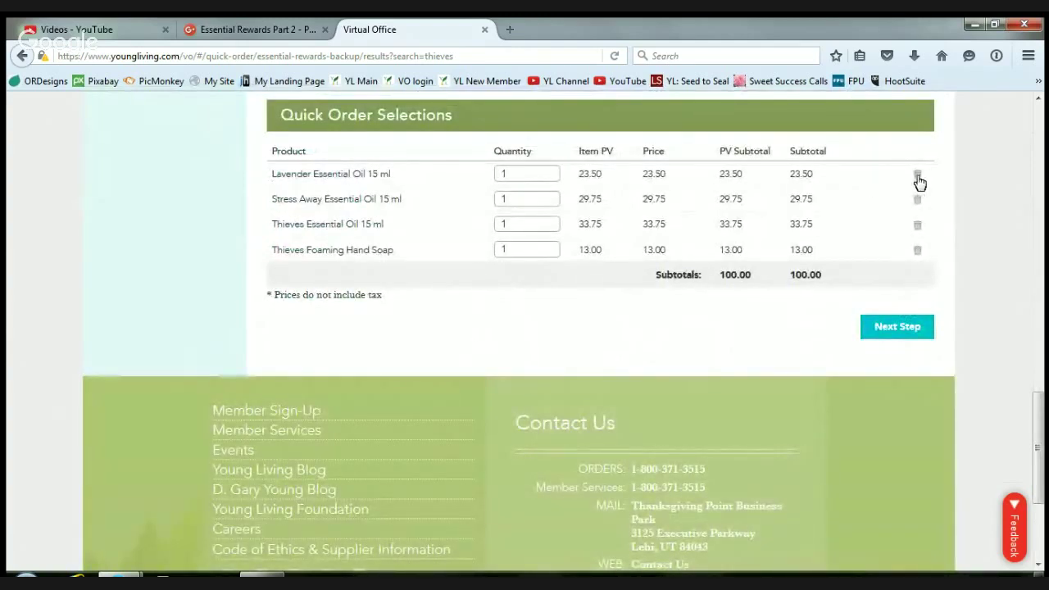
left_click(900, 328)
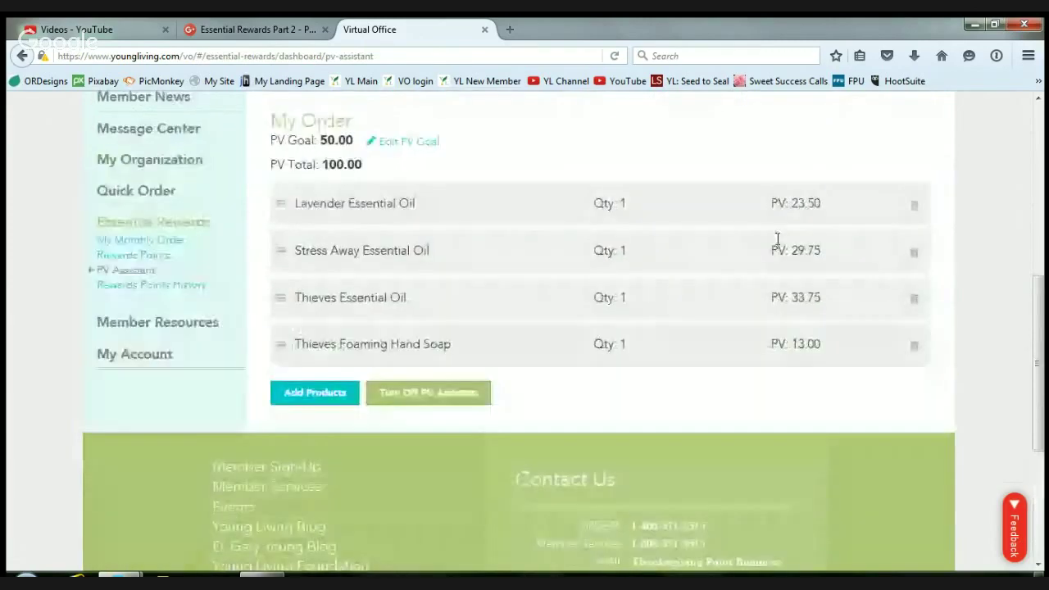
- Reorder the PV Assistant products so Lavender Essential Oil comes first and Thieves Foaming Hand Soap second
scroll(529, 176, "up", 2)
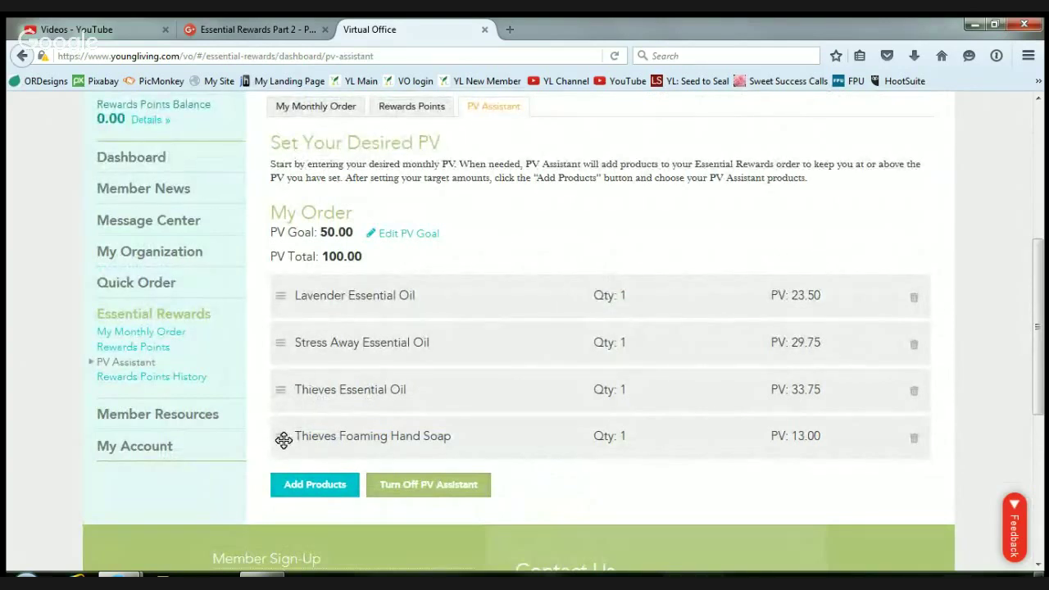
left_click_drag(284, 440, 302, 288)
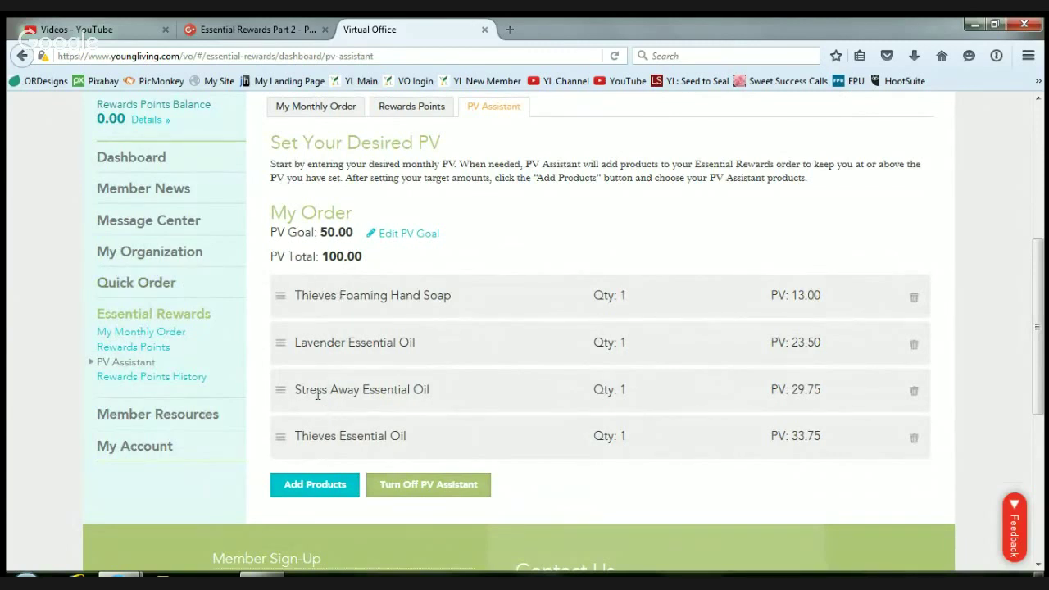
left_click_drag(280, 343, 282, 295)
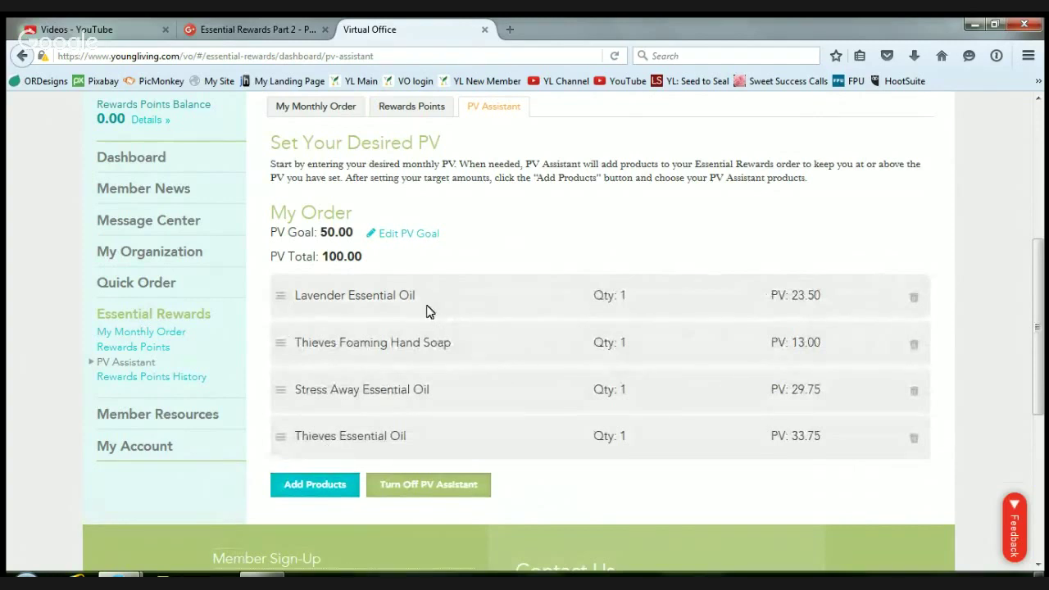